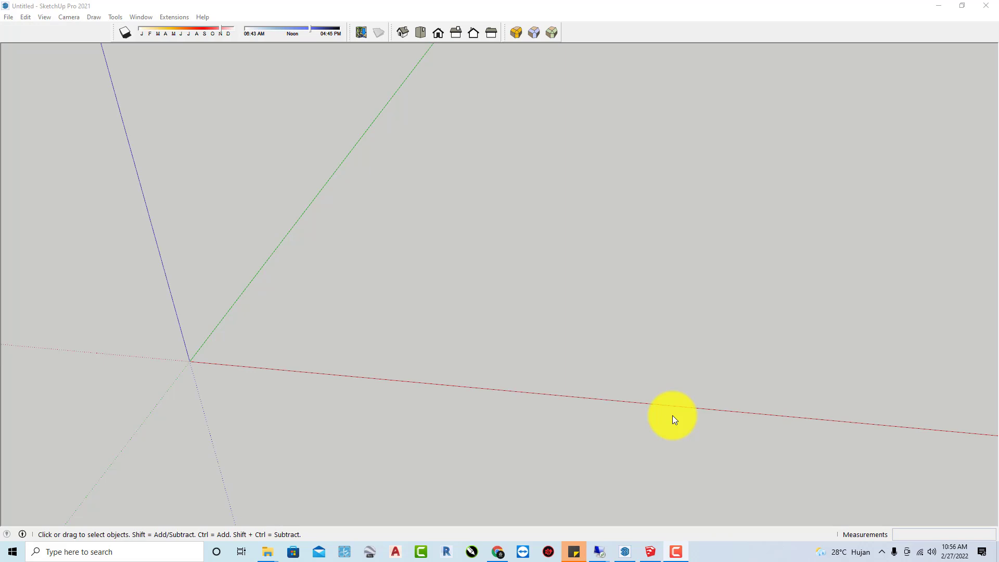
Reposition the floating JHS PowerBar toolbar slightly lower over the empty drawing area.
middle_drag(460, 371, 311, 370)
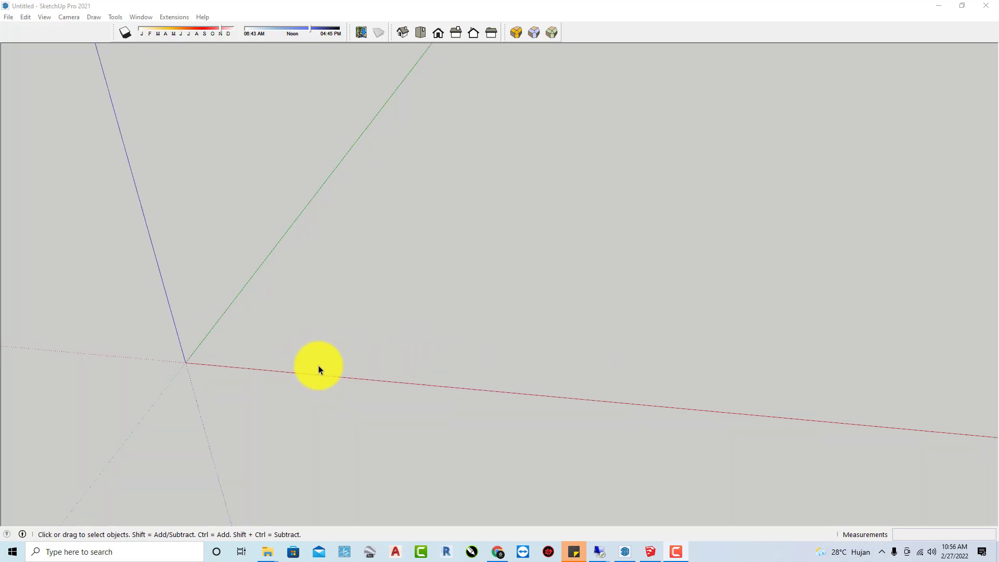
click(319, 366)
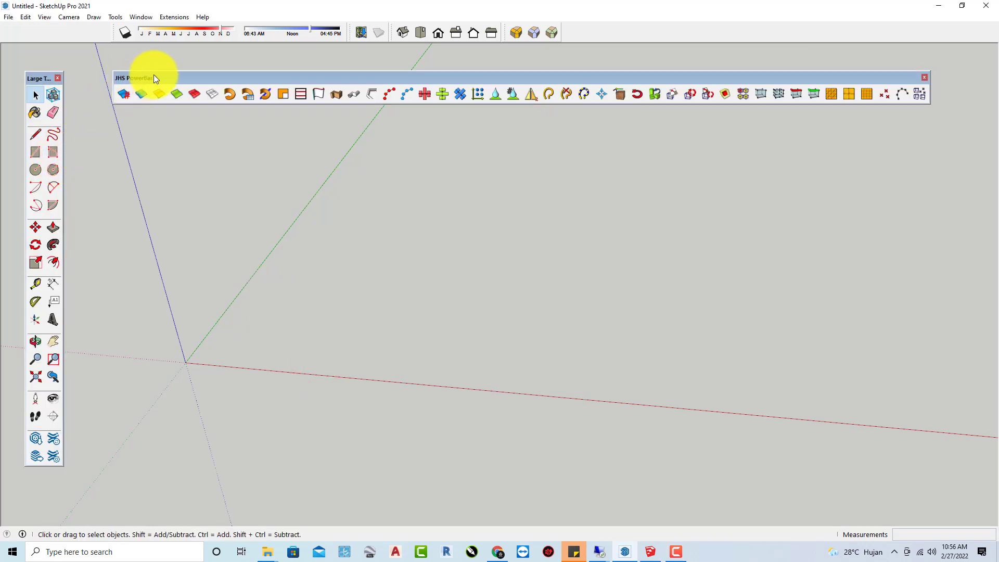
drag(160, 78, 172, 150)
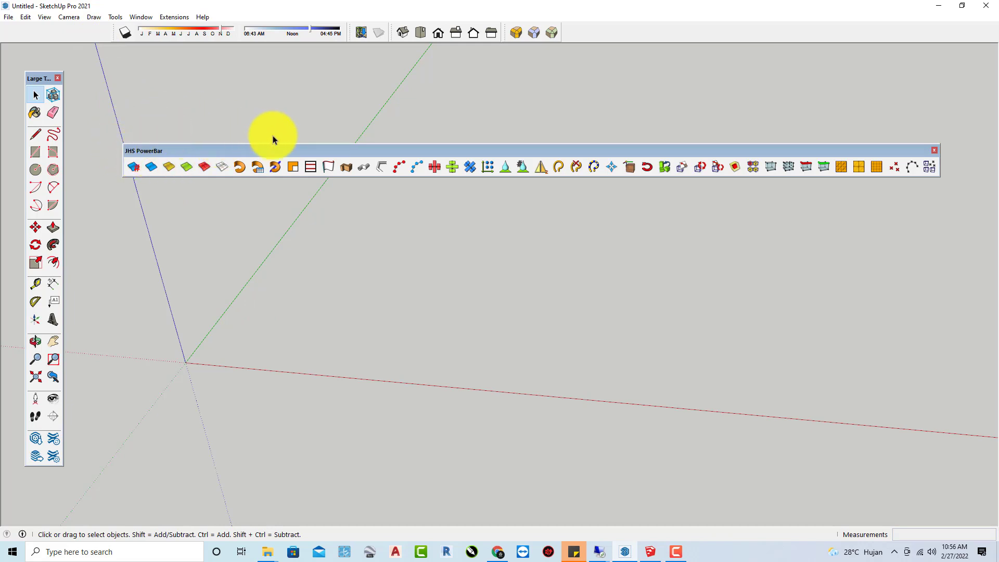
drag(285, 151, 289, 145)
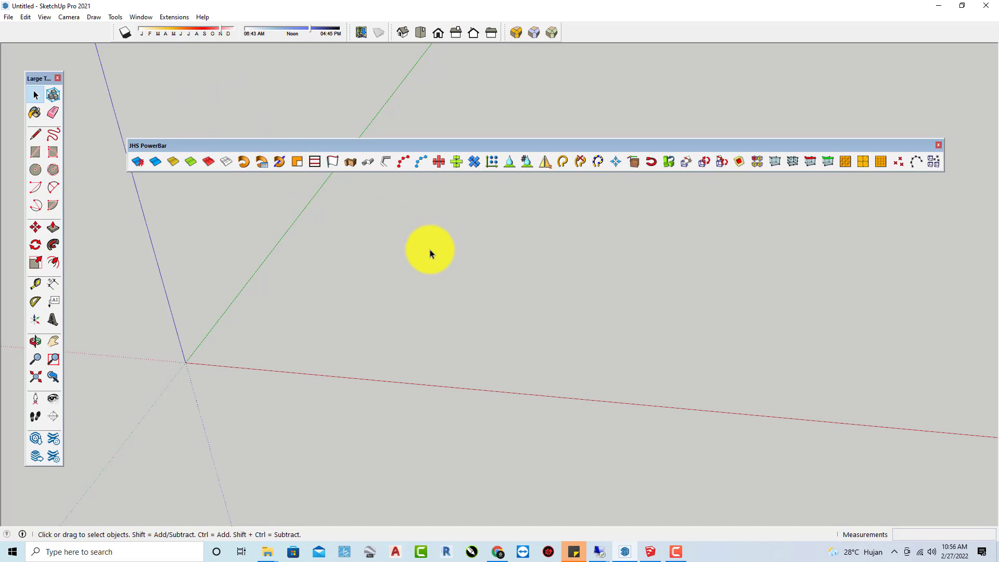
middle_drag(391, 298, 233, 393)
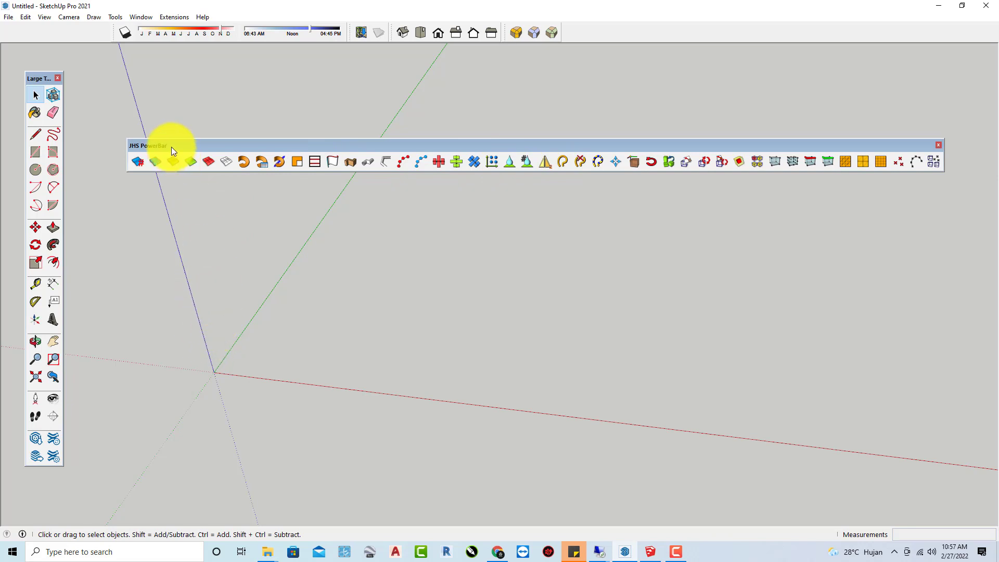
drag(171, 147, 189, 138)
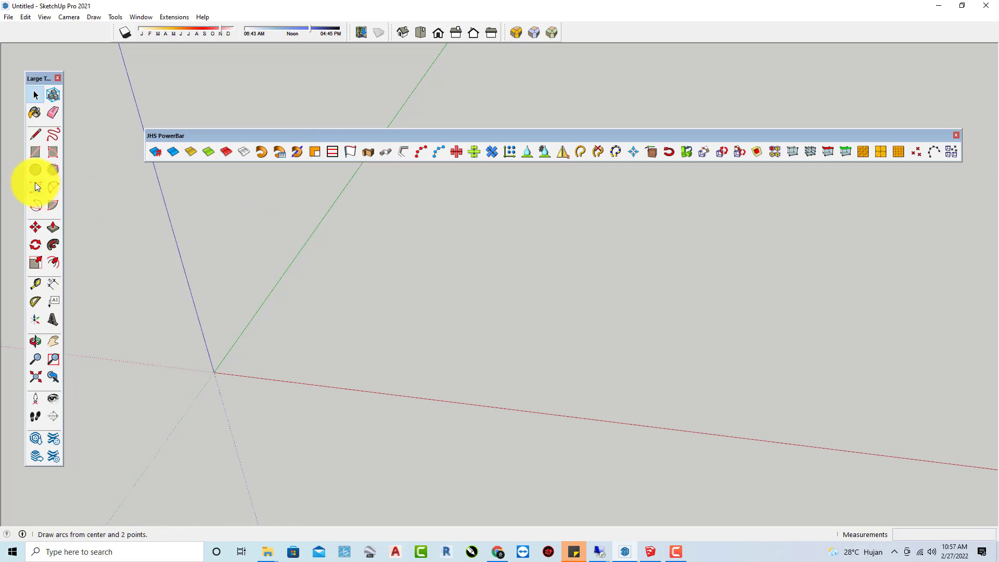
Draw a long, irregular closed freehand shape starting near the origin and running along the red axis.
click(52, 135)
mouse_move(278, 348)
mouse_down()
mouse_move(320, 304)
mouse_move(419, 330)
mouse_move(502, 310)
mouse_move(663, 335)
mouse_move(718, 374)
mouse_move(691, 402)
mouse_move(542, 407)
mouse_move(526, 387)
mouse_move(491, 423)
mouse_move(426, 407)
mouse_move(287, 416)
mouse_move(266, 399)
mouse_move(221, 389)
mouse_move(236, 366)
mouse_move(278, 346)
mouse_up()
scroll(277, 348, up, 6)
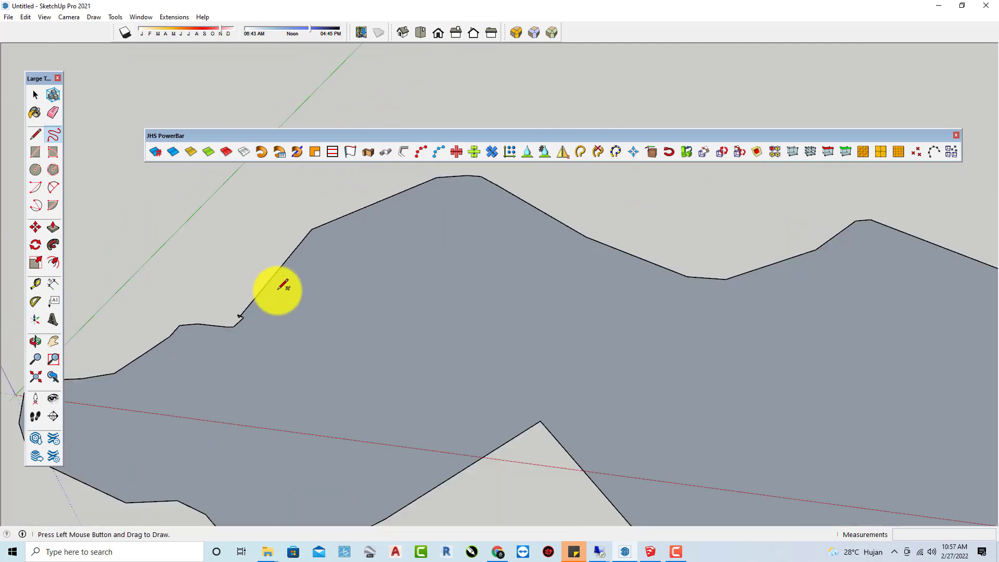
scroll(280, 289, down, 6)
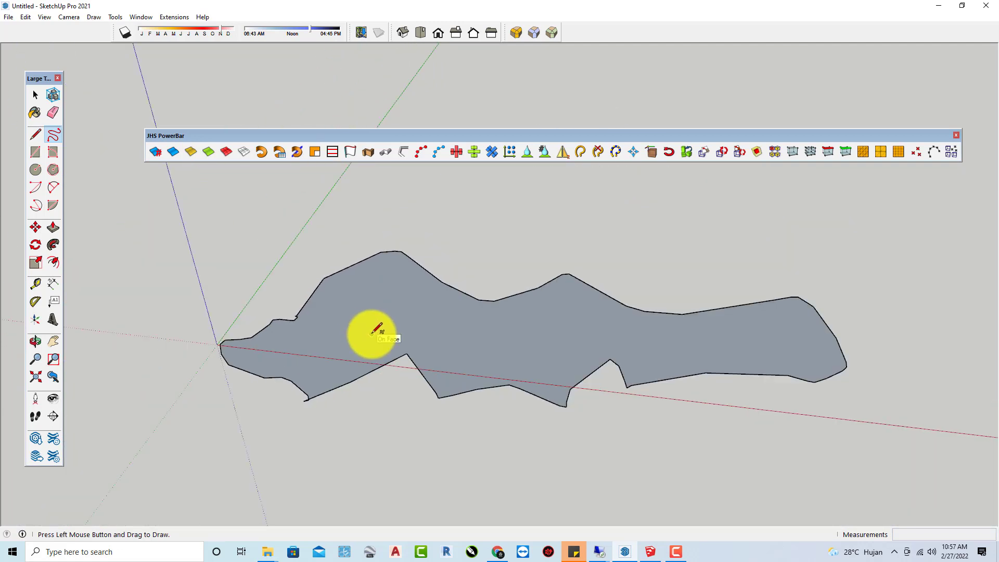
Draw a line about 9.2 cm long across the freehand face, from its first inward notch to the opposite edge.
key(l)
scroll(407, 359, up, 1)
click(410, 354)
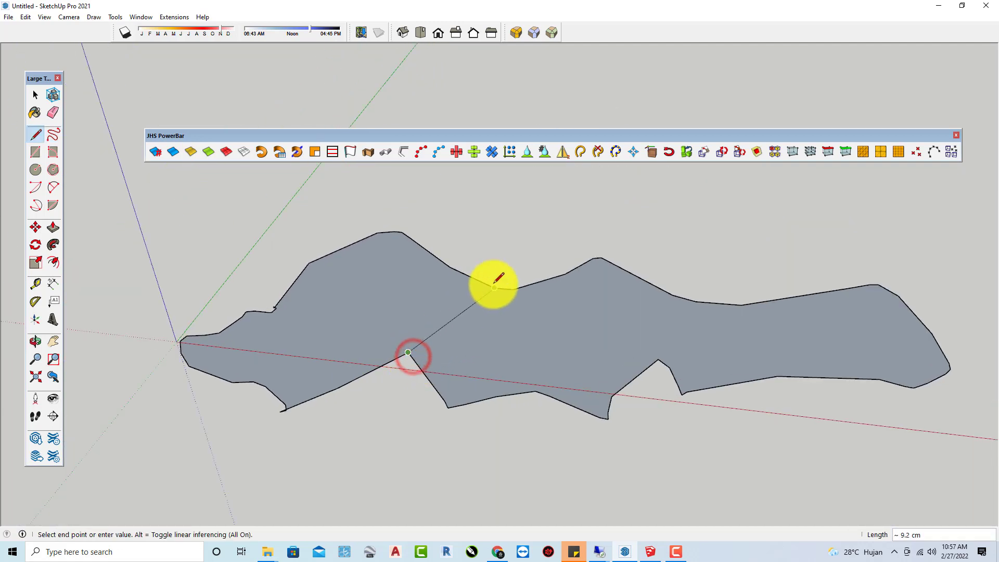
click(494, 284)
key(space)
Draw a second dividing line from the other inward notch of the freehand face to its opposite edge.
key(l)
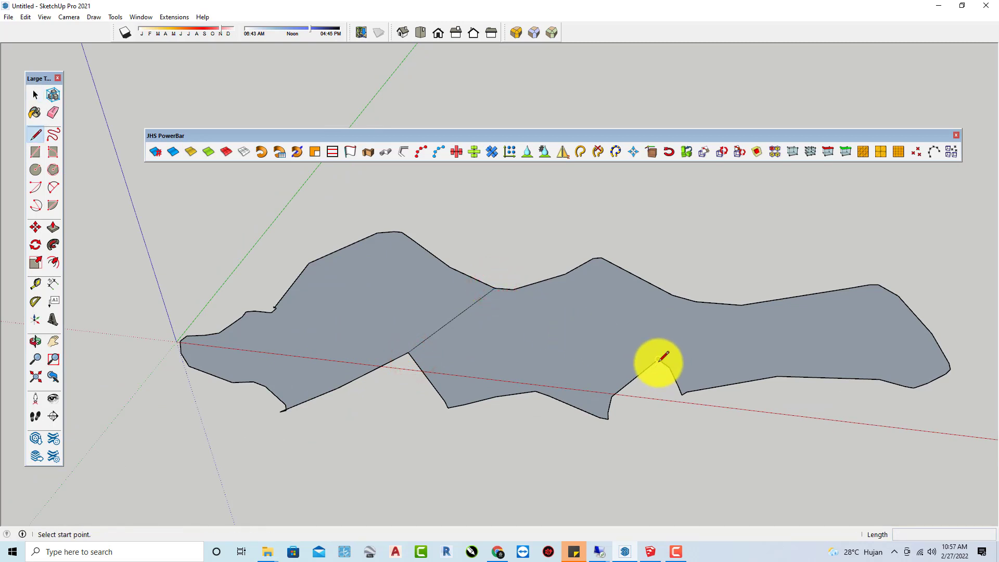
click(658, 359)
click(635, 276)
key(space)
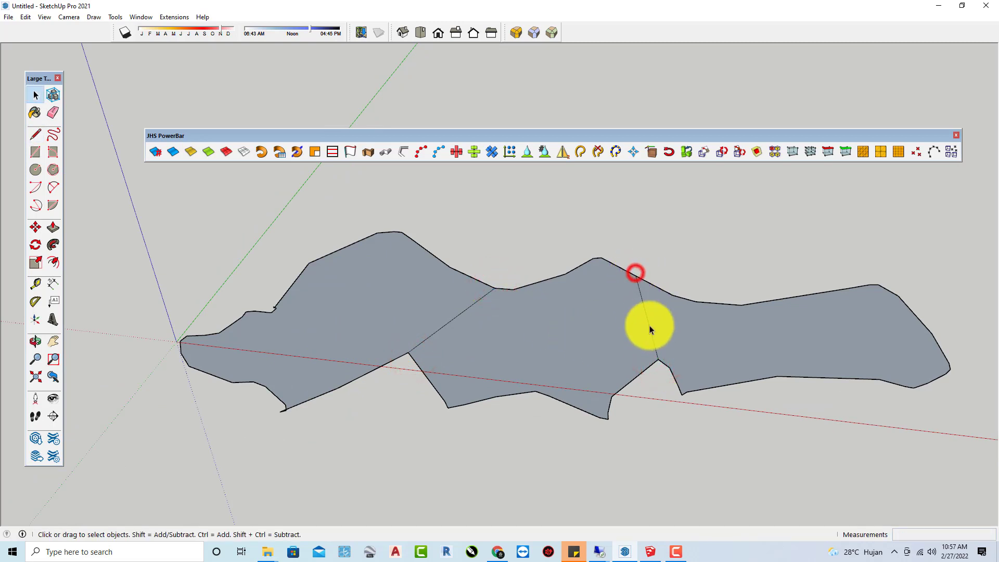
key(l)
click(658, 358)
key(Escape)
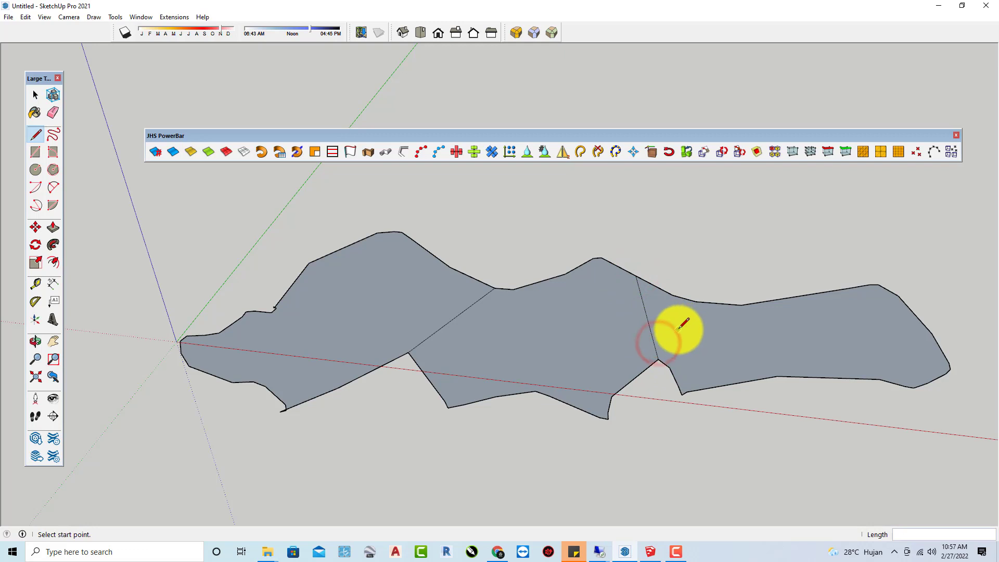
Draw a line about 7.6 cm long across the far part of the face and another from its middle to the far end's upper corner.
click(786, 376)
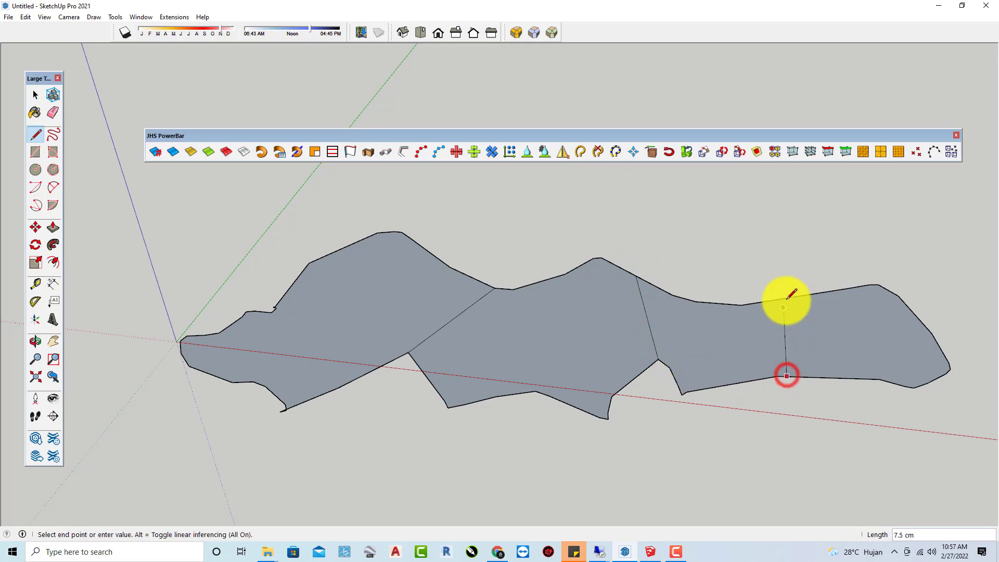
scroll(769, 346, down, 1)
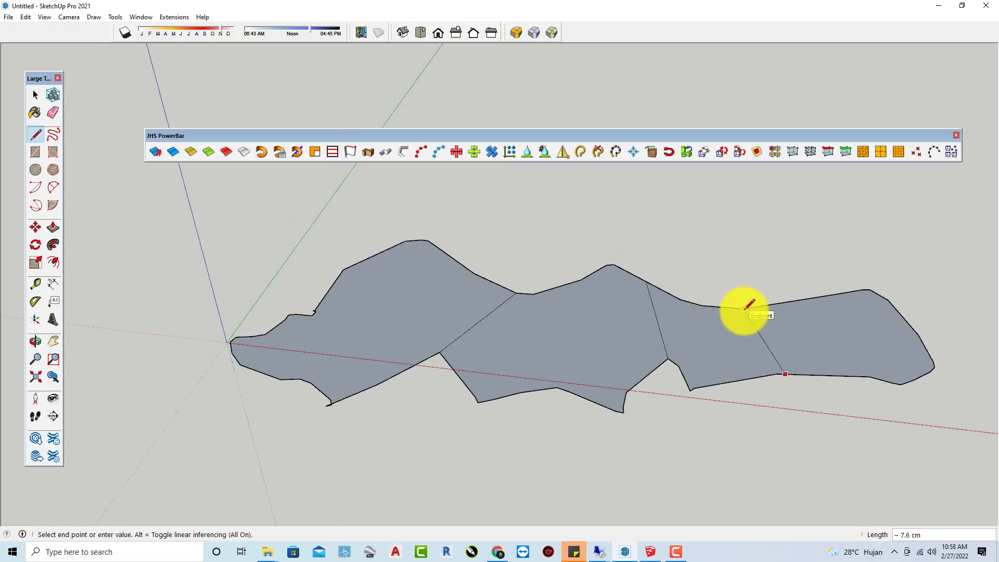
click(745, 310)
key(space)
key(l)
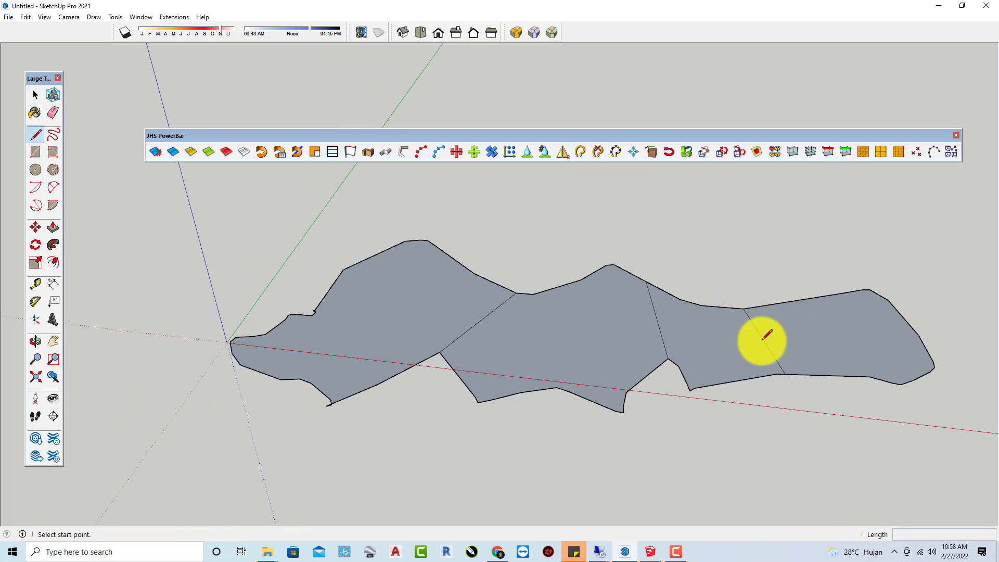
click(762, 342)
click(870, 290)
key(space)
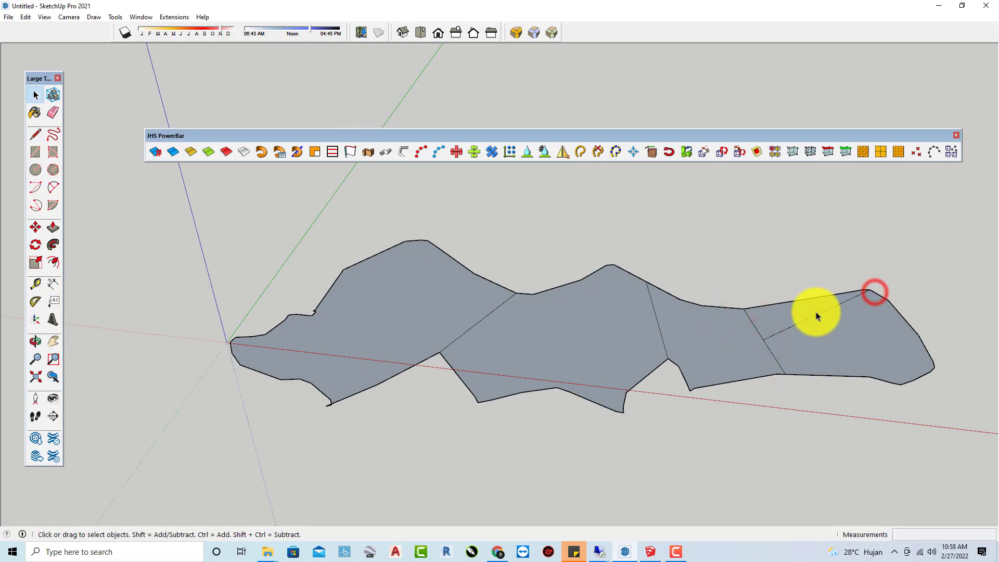
Delete every face section of the divided freehand shape, keeping only the edges.
click(836, 338)
key(Delete)
click(575, 331)
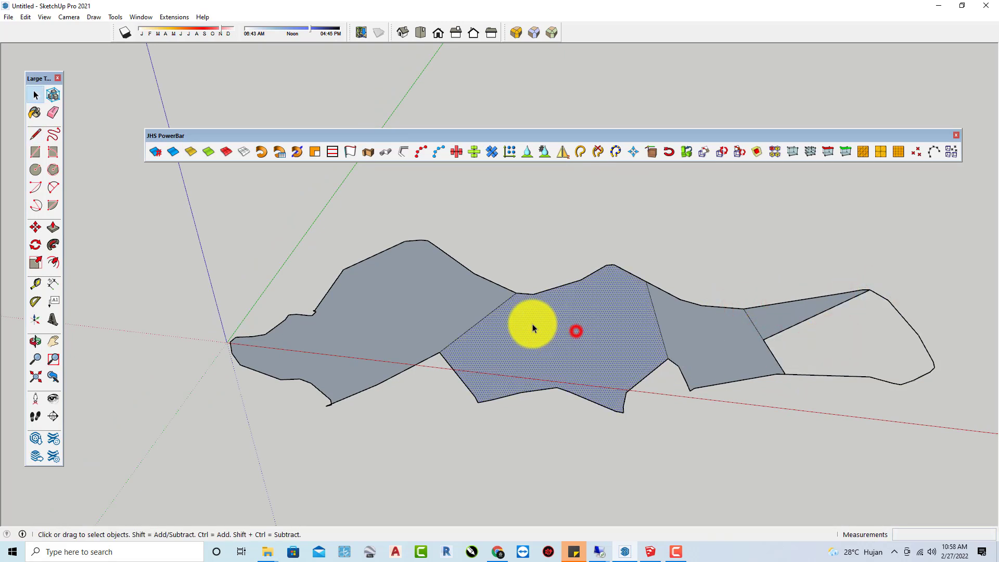
key(Delete)
click(442, 301)
key(Delete)
click(706, 347)
key(Delete)
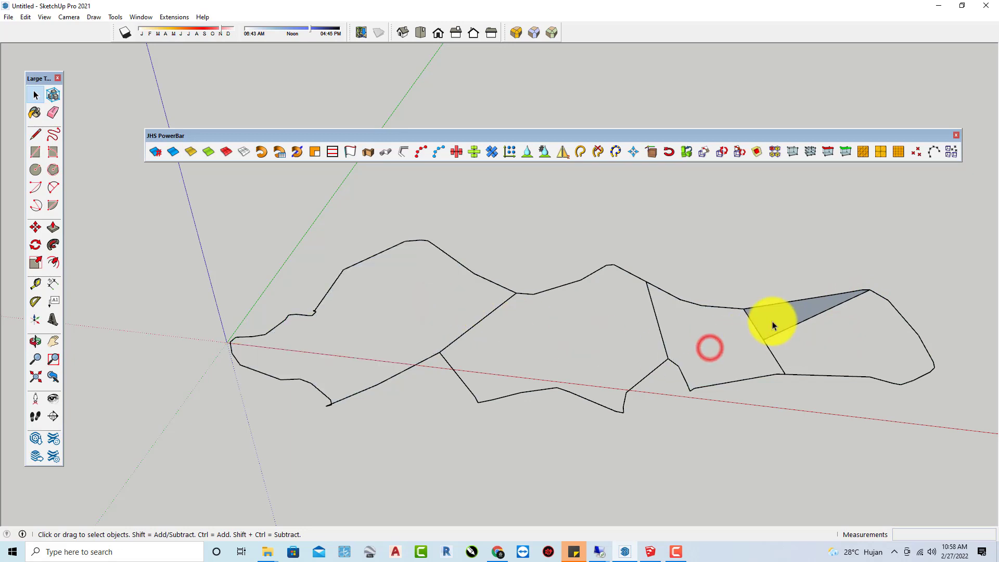
key(Delete)
Draw a vertical line about 7.8 cm high at the third divider's end and a sloping line about 13.6 cm down to the far-end corner.
mouse_move(659, 361)
middle_down()
mouse_move(779, 313)
mouse_move(832, 306)
mouse_move(723, 304)
mouse_move(701, 274)
middle_up()
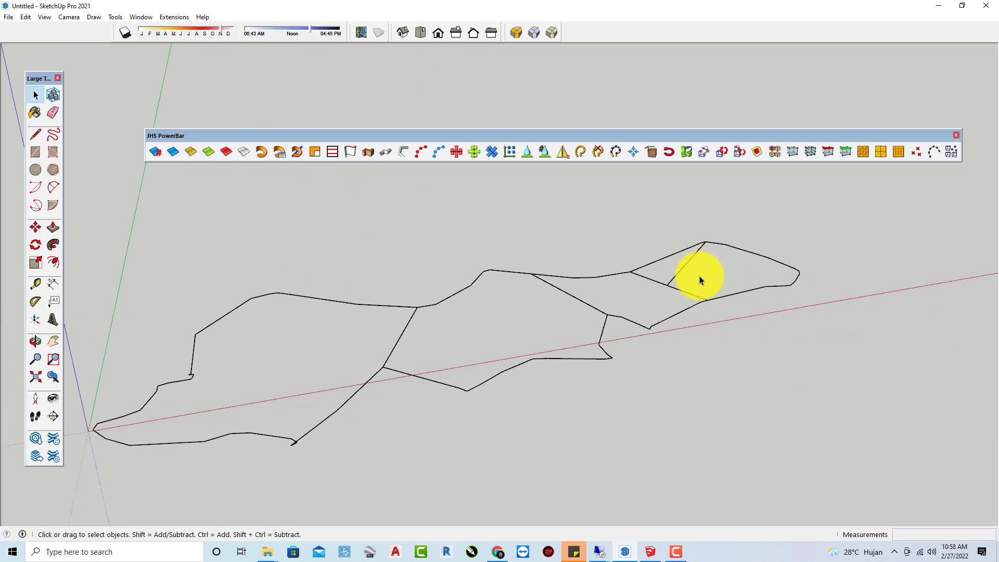
key(l)
click(630, 271)
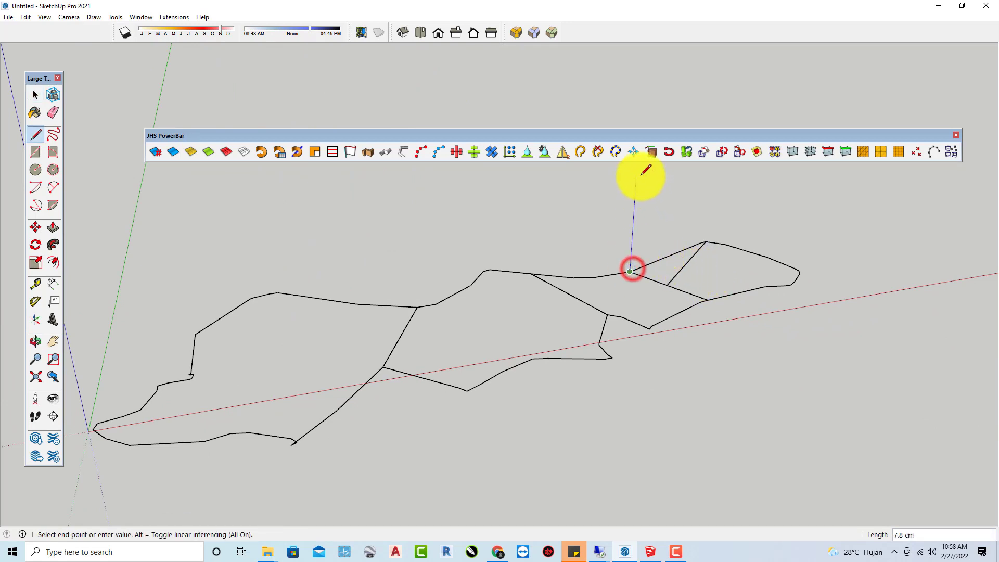
click(636, 177)
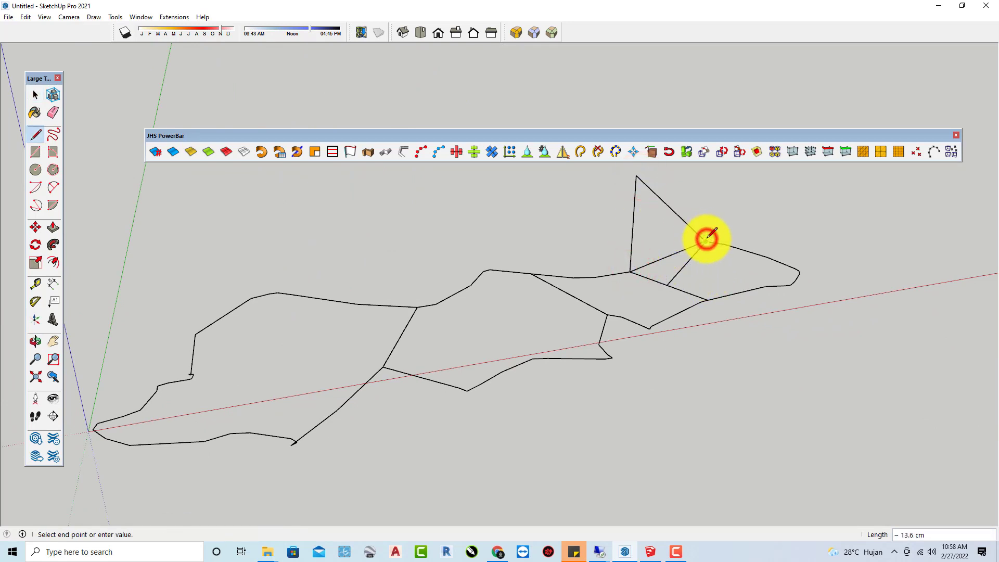
click(707, 238)
Continue the line onto the outline of the far-end section, and connect that outline to the upright triangle's apex.
middle_drag(651, 256, 963, 272)
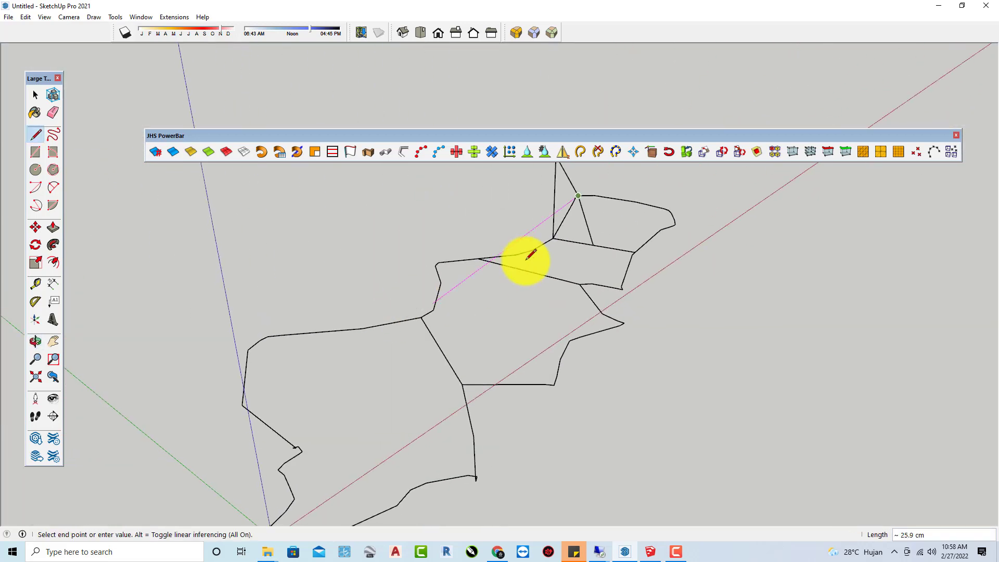
scroll(589, 192, up, 2)
click(590, 191)
scroll(616, 226, down, 2)
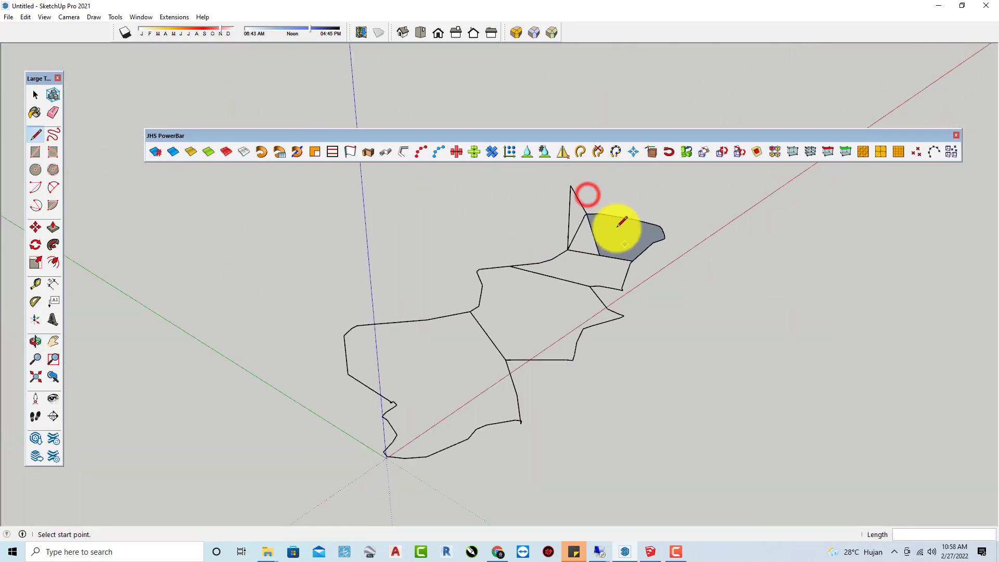
click(600, 214)
click(573, 186)
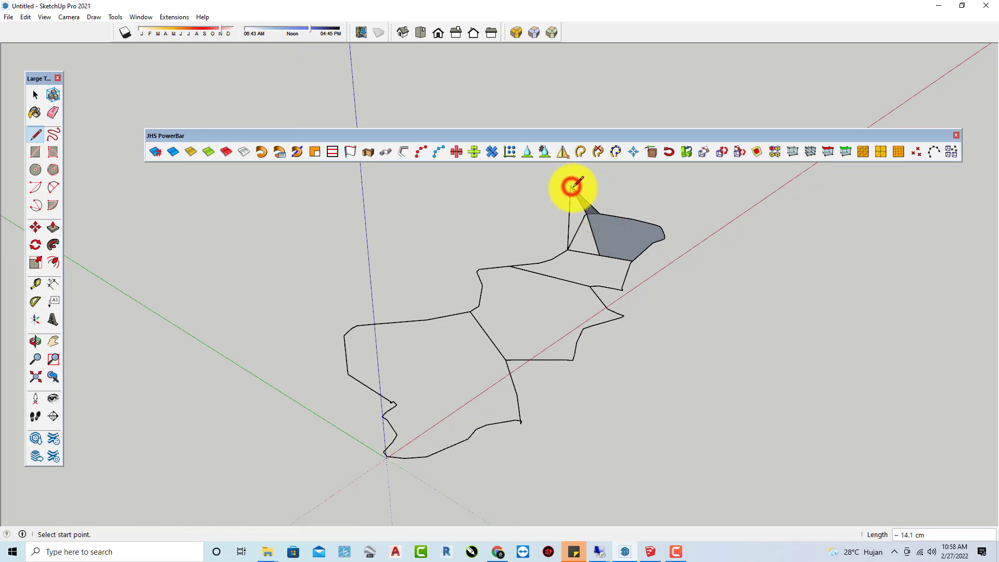
Delete the filled face of the far-end section and the sliver face beside the upright triangle.
key(space)
scroll(587, 208, up, 2)
click(580, 203)
click(614, 238)
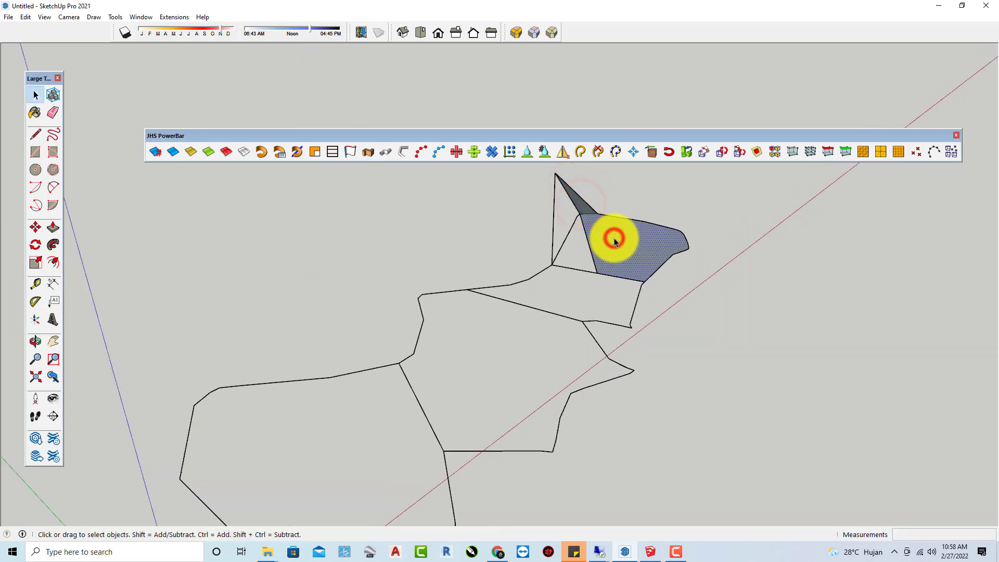
key(Delete)
Try filling the first and second sections by drawing a line across each, undoing each line.
middle_drag(584, 204, 338, 326)
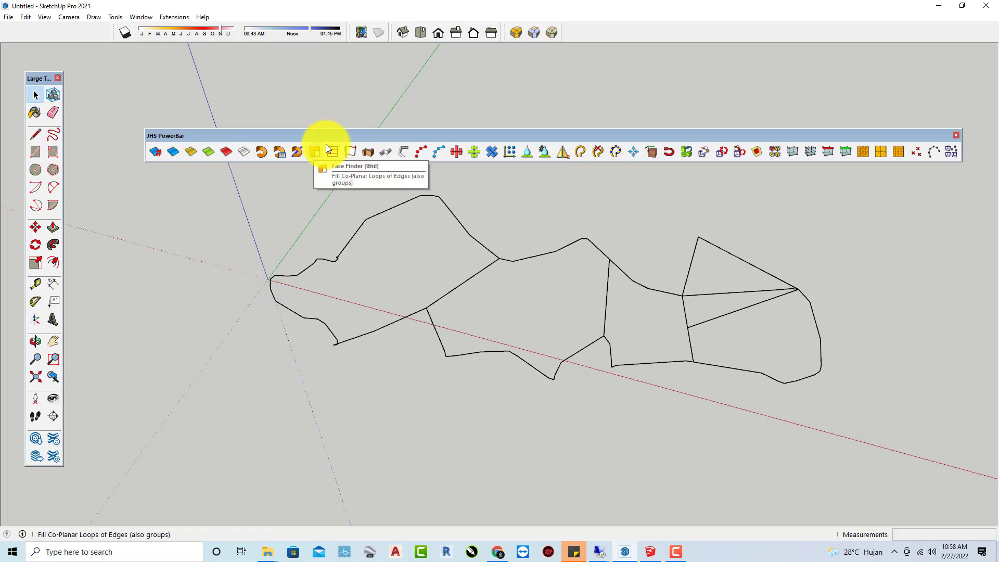
key(l)
click(458, 286)
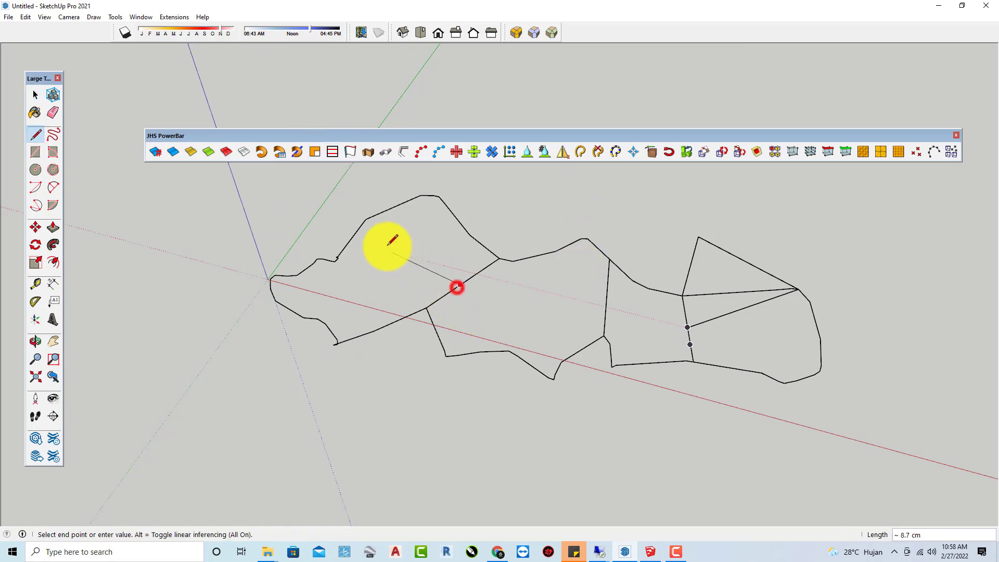
click(357, 230)
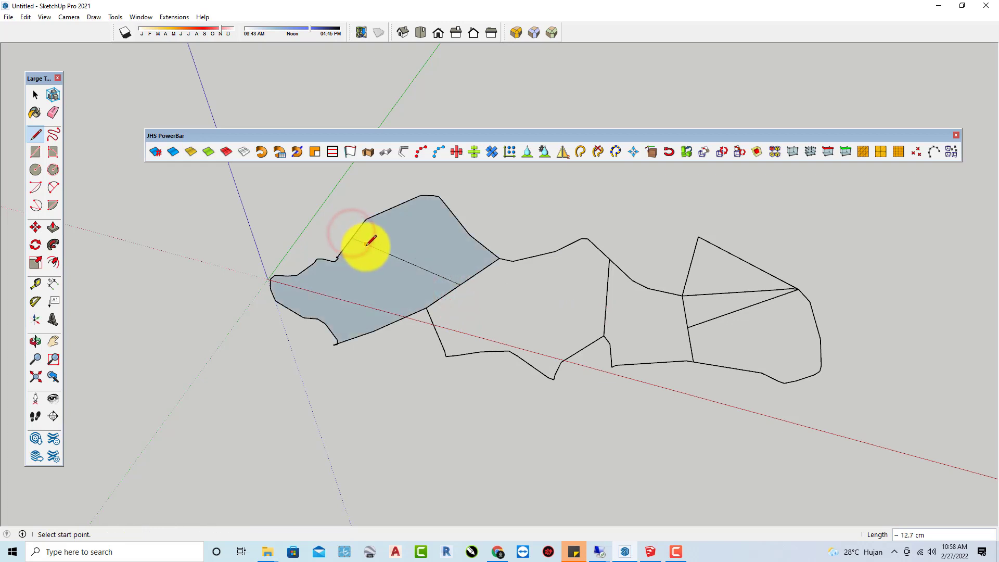
key(ctrl+z)
click(464, 282)
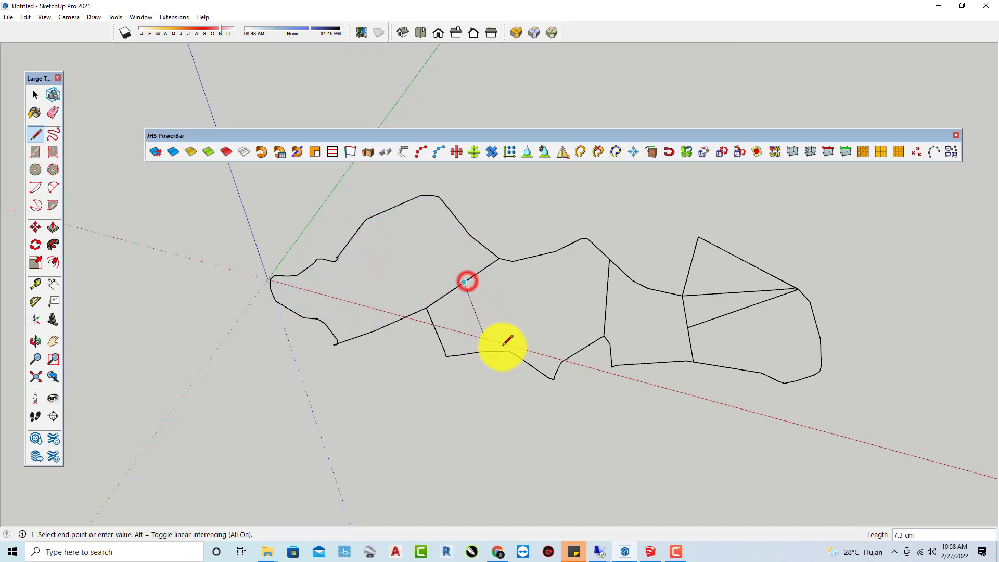
click(509, 351)
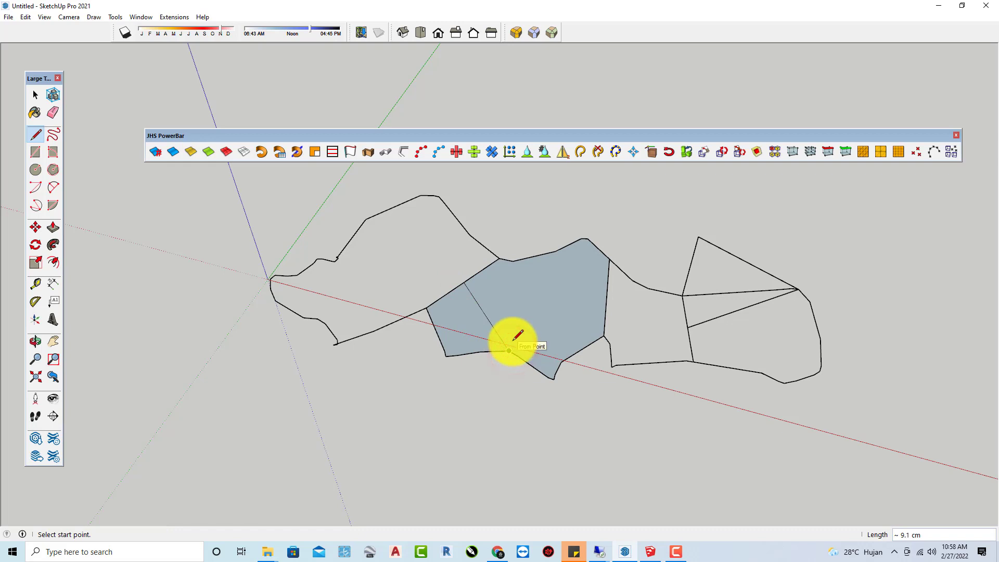
key(ctrl+z)
mouse_move(516, 339)
middle_down()
mouse_move(477, 319)
mouse_move(489, 315)
middle_up()
Select all edges of the divided outline and fill its sections with Face Finder.
key(space)
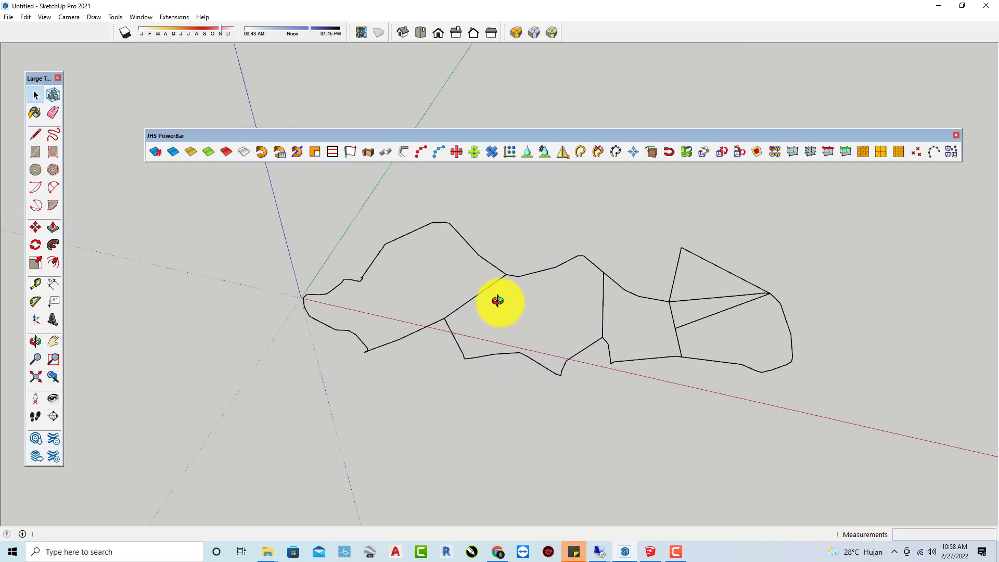
scroll(548, 315, up, 2)
scroll(406, 224, down, 2)
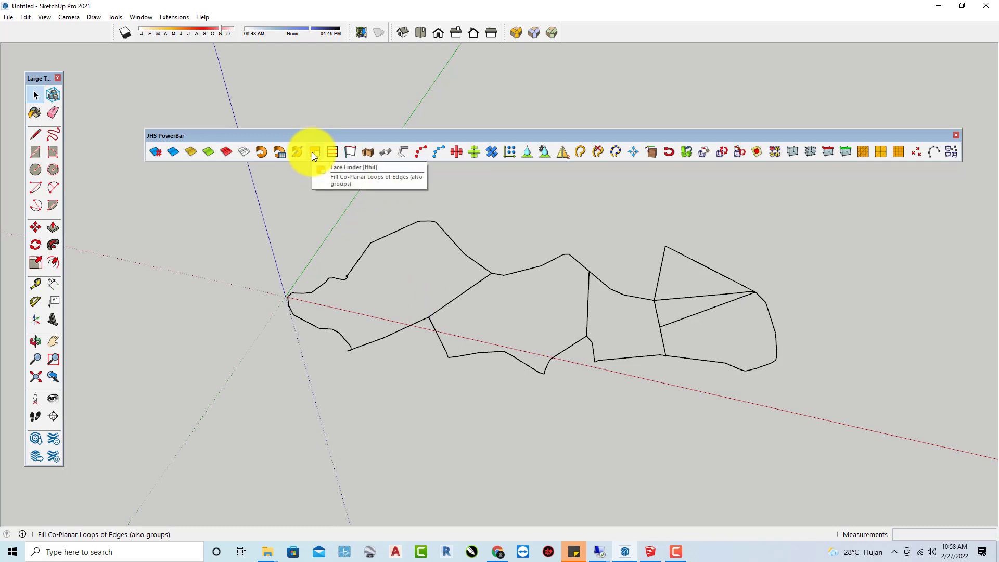
scroll(339, 218, down, 4)
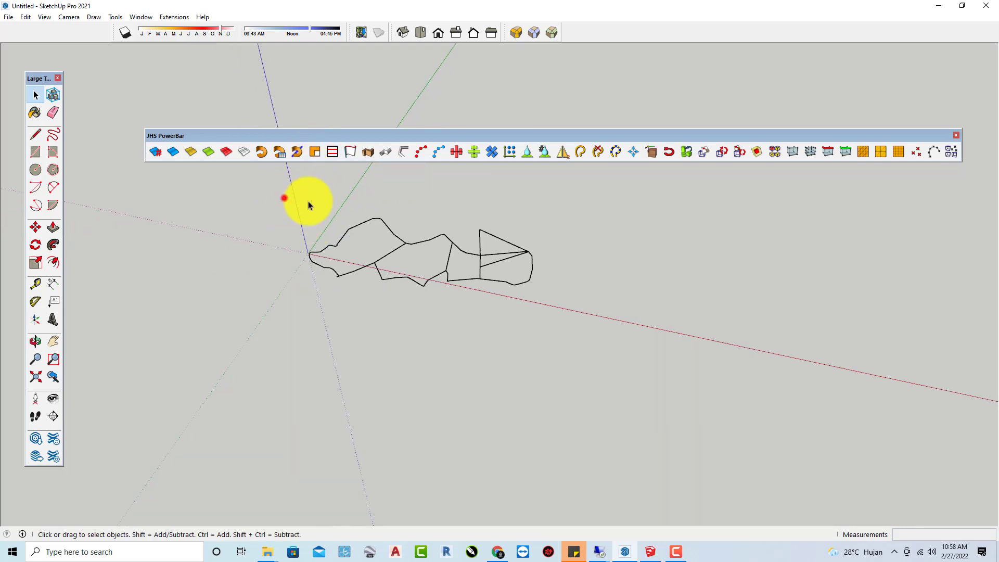
drag(285, 198, 600, 326)
scroll(406, 221, up, 4)
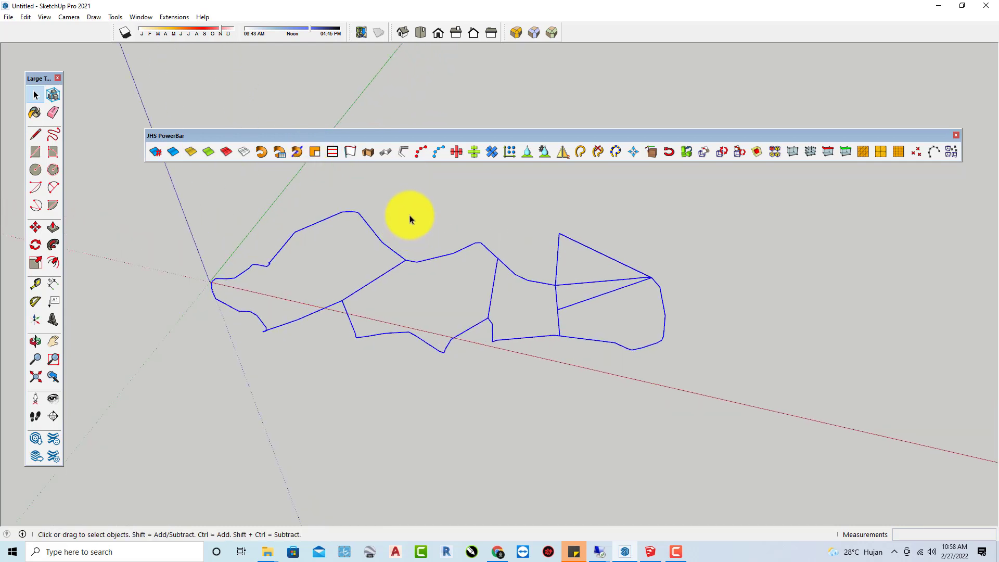
scroll(409, 214, up, 2)
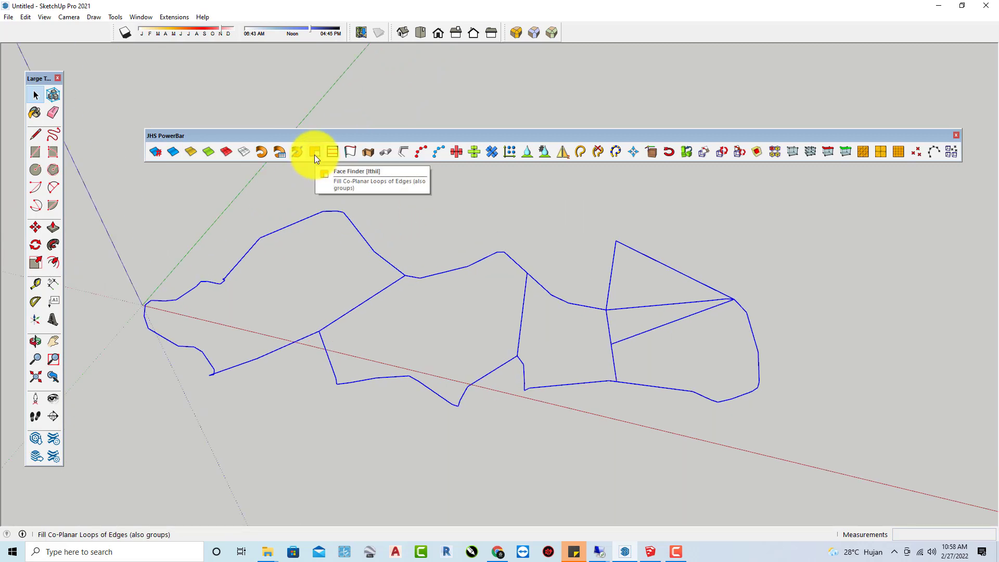
click(315, 155)
mouse_move(463, 345)
middle_down()
mouse_move(564, 285)
mouse_move(873, 235)
middle_up()
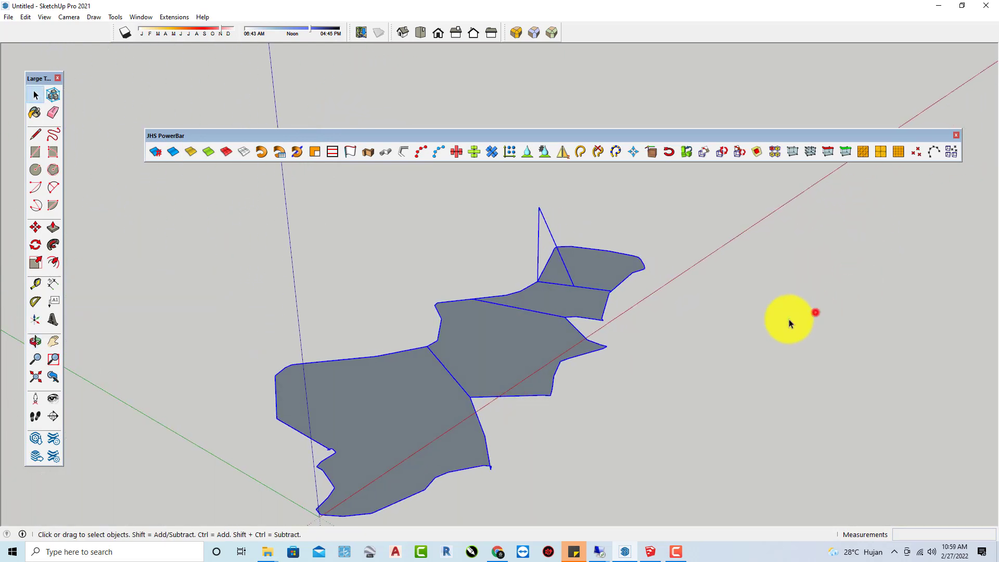
Delete the two edges of the upright triangle at the outline's far end.
click(815, 311)
middle_drag(815, 311, 689, 292)
drag(691, 285, 647, 224)
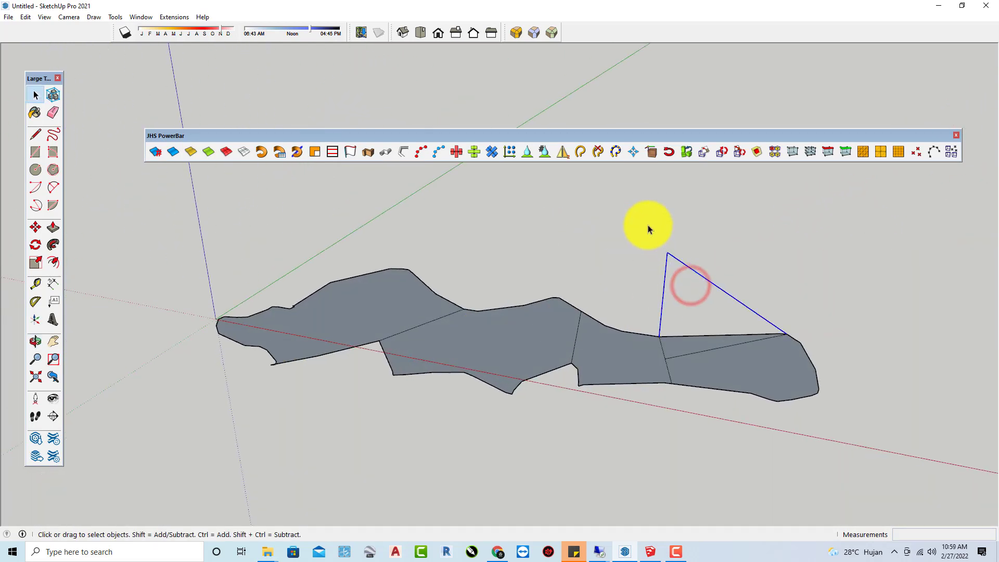
key(Delete)
middle_drag(648, 225, 540, 374)
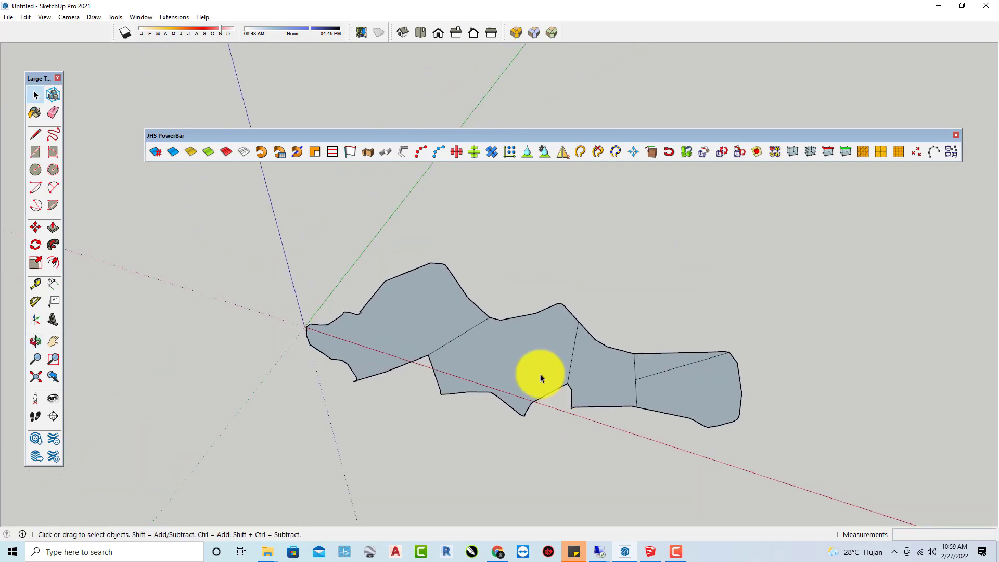
Draw lines about 6 cm and 10 cm long from the second section's lower corner to the first section's lower edge and its end corner.
click(35, 135)
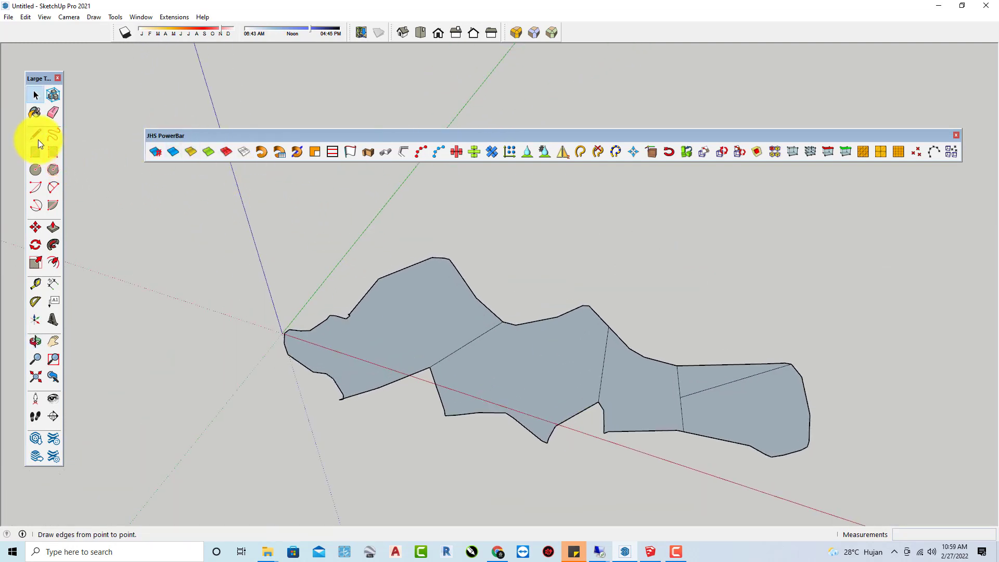
click(446, 415)
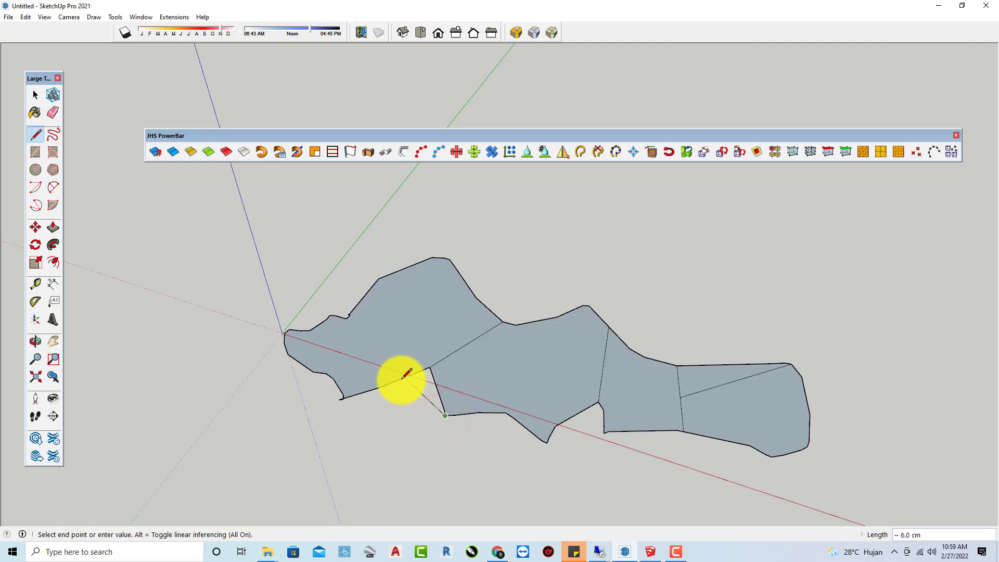
click(402, 379)
click(343, 399)
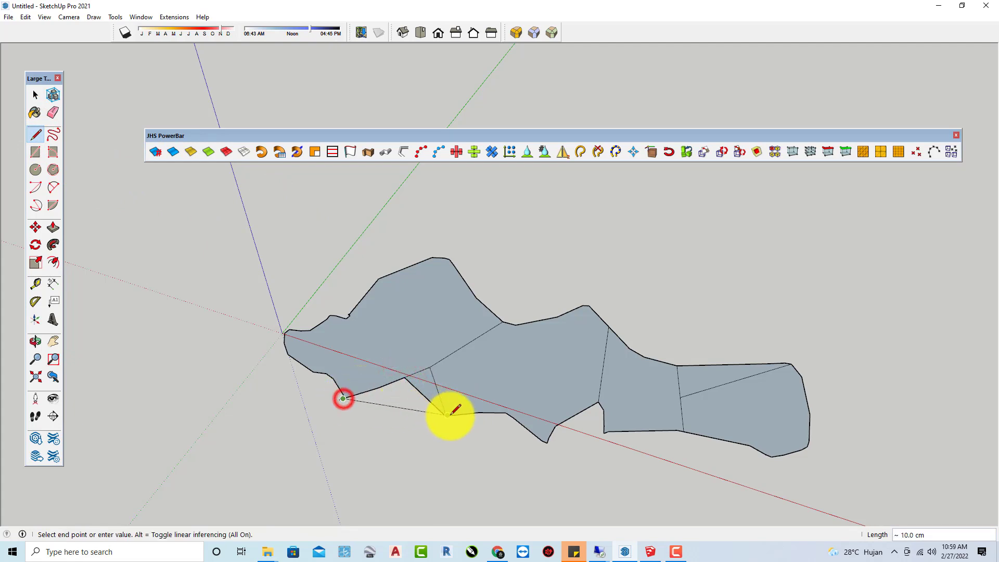
click(446, 415)
Delete the two triangular faces in the notch between the first and second sections.
scroll(446, 415, up, 5)
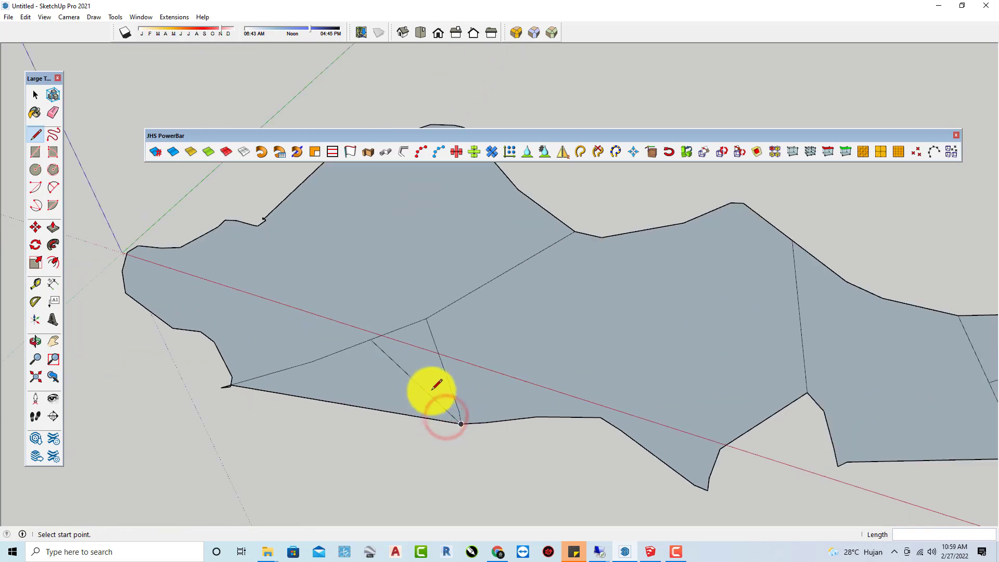
key(space)
click(426, 368)
click(367, 382)
key(Delete)
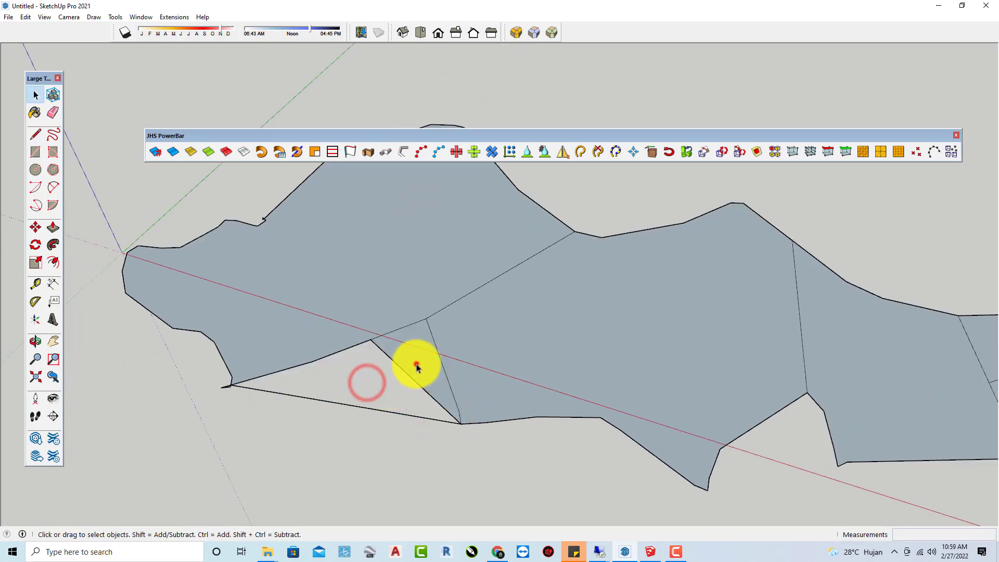
Select the edges around the two empty triangles in the notch and fill them with Face Finder.
scroll(389, 351, down, 3)
scroll(276, 307, down, 3)
scroll(252, 336, up, 2)
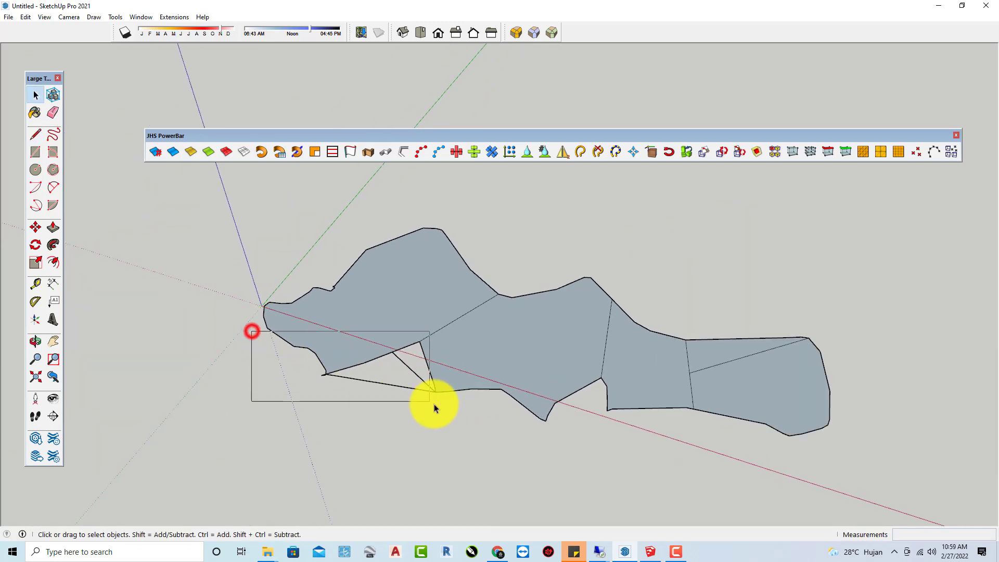
drag(434, 404, 441, 409)
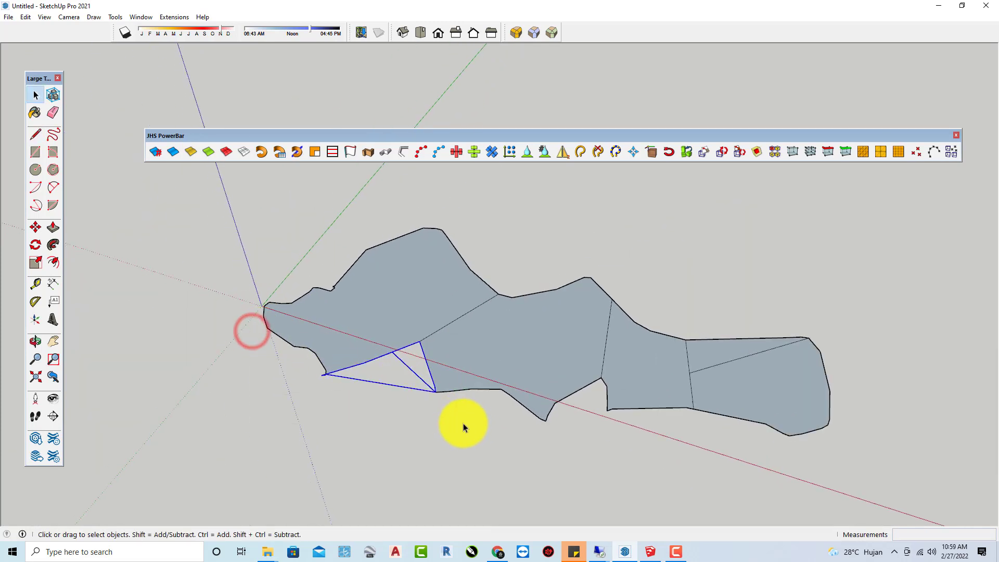
click(317, 154)
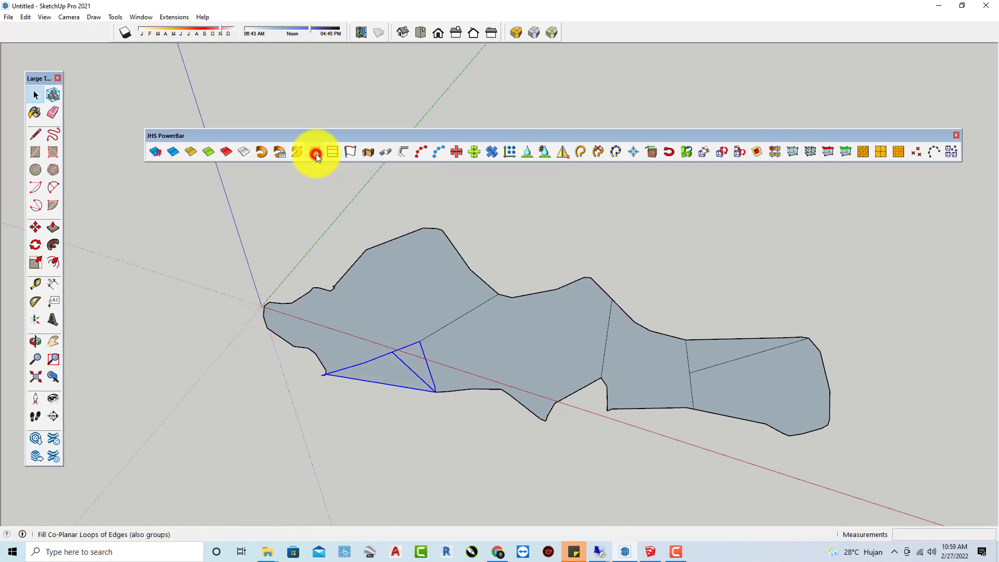
Draw a rectangle beyond the outline's far end and push/pull it upward into a tall box.
click(35, 151)
scroll(49, 214, down, 4)
click(622, 386)
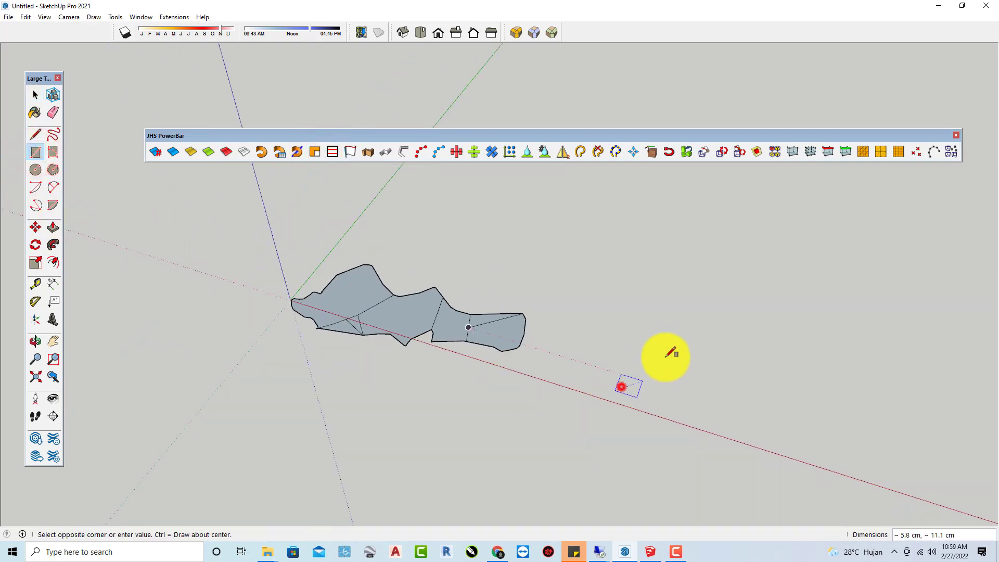
click(711, 350)
key(p)
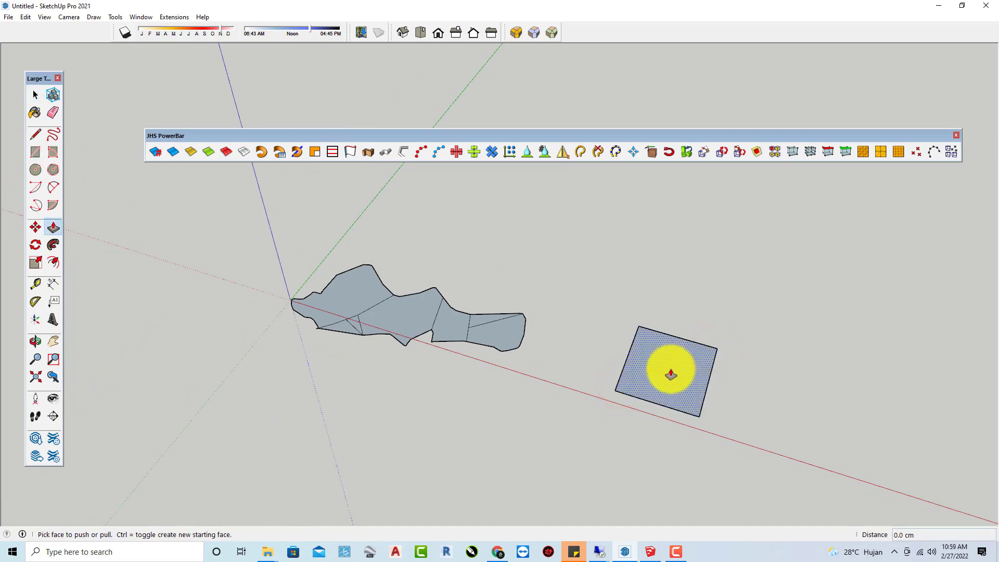
click(671, 368)
click(688, 262)
middle_drag(665, 313, 714, 299)
Delete one side face and the top face of the box.
key(space)
click(687, 363)
key(Delete)
click(702, 198)
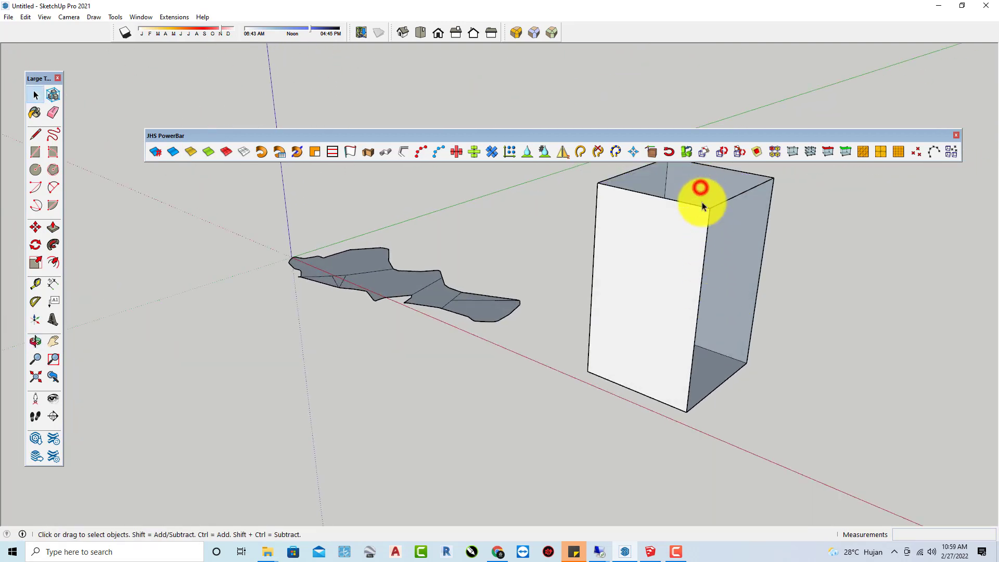
key(Delete)
middle_drag(702, 198, 820, 520)
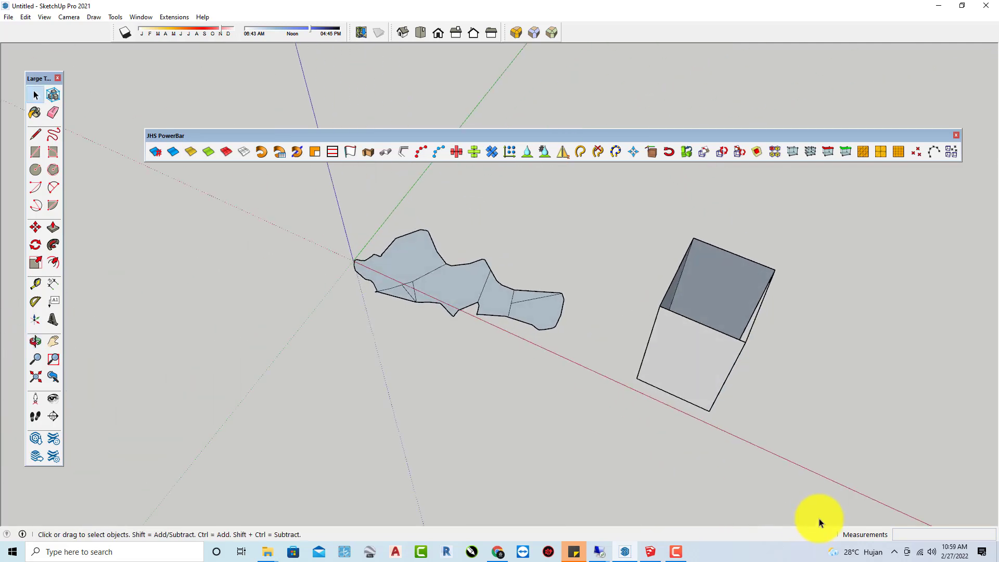
Select the whole box and restore its open side and top with Face Finder.
middle_drag(802, 484, 398, 217)
middle_drag(348, 164, 657, 208)
drag(785, 321, 818, 405)
middle_drag(819, 404, 488, 255)
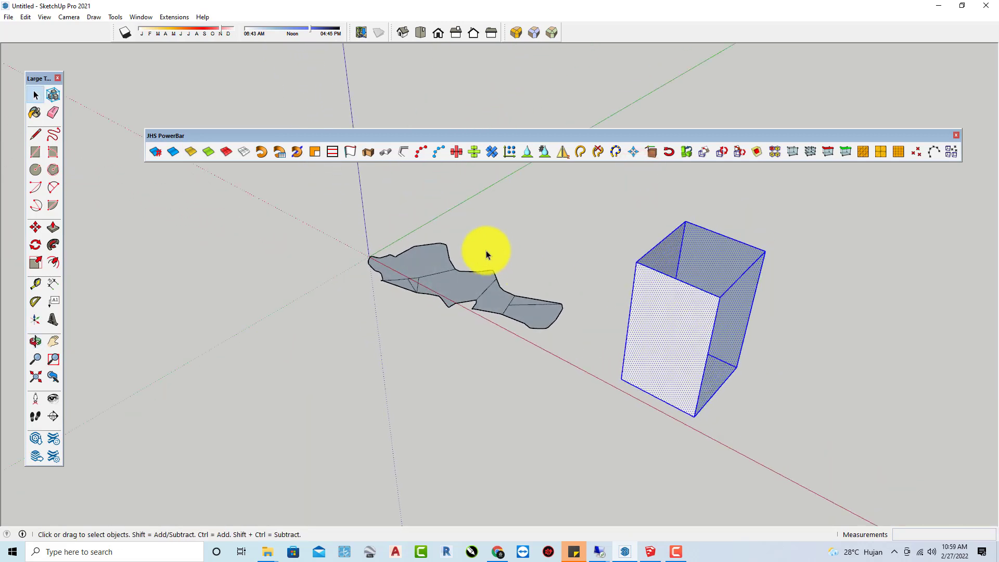
click(311, 151)
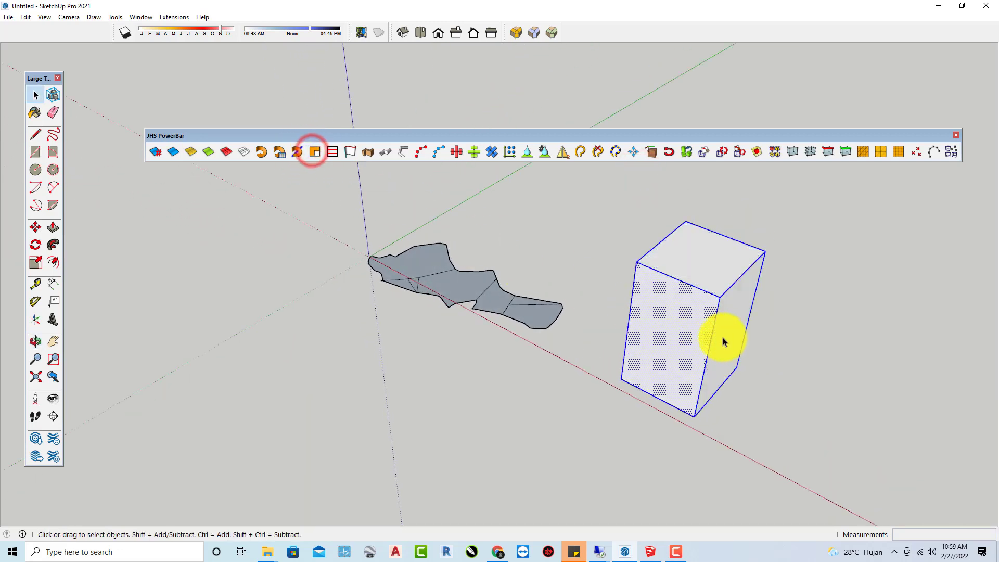
click(781, 339)
Draw a rectangle about 5.5 by 4.1 cm in the middle of a box side and delete its face to make an opening.
middle_drag(785, 339, 418, 272)
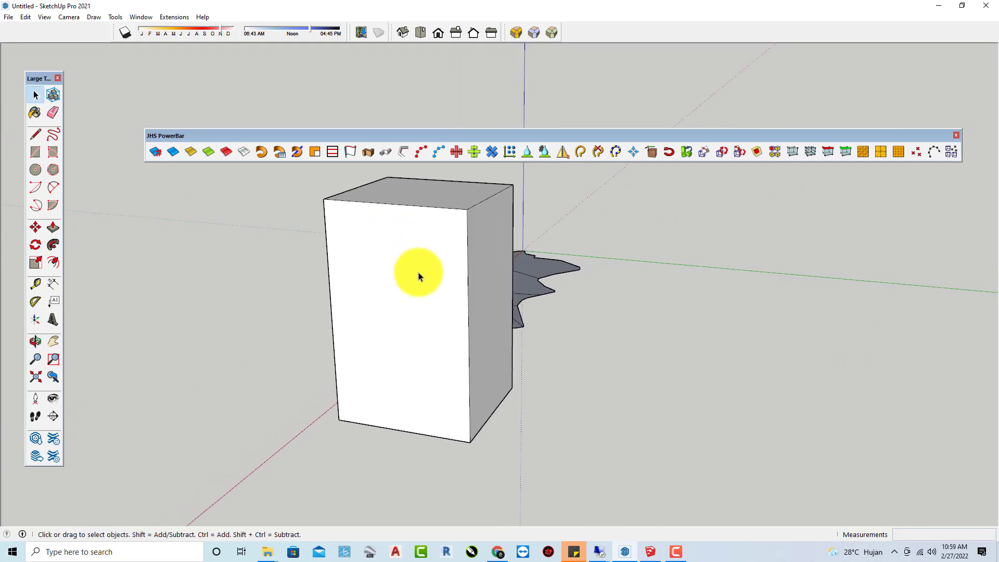
key(r)
scroll(396, 284, up, 2)
click(382, 279)
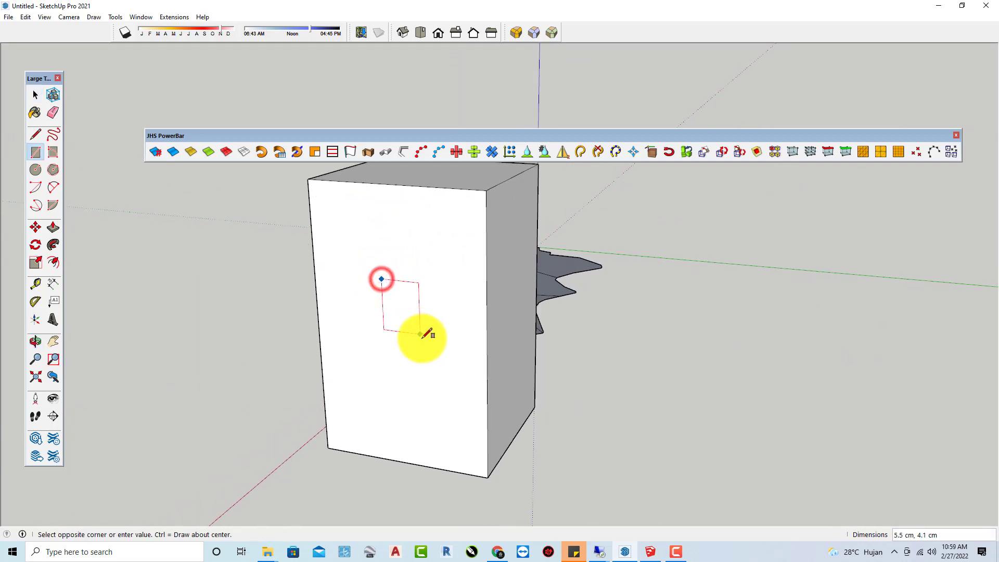
click(422, 338)
key(space)
click(403, 310)
key(Delete)
middle_drag(471, 337, 385, 346)
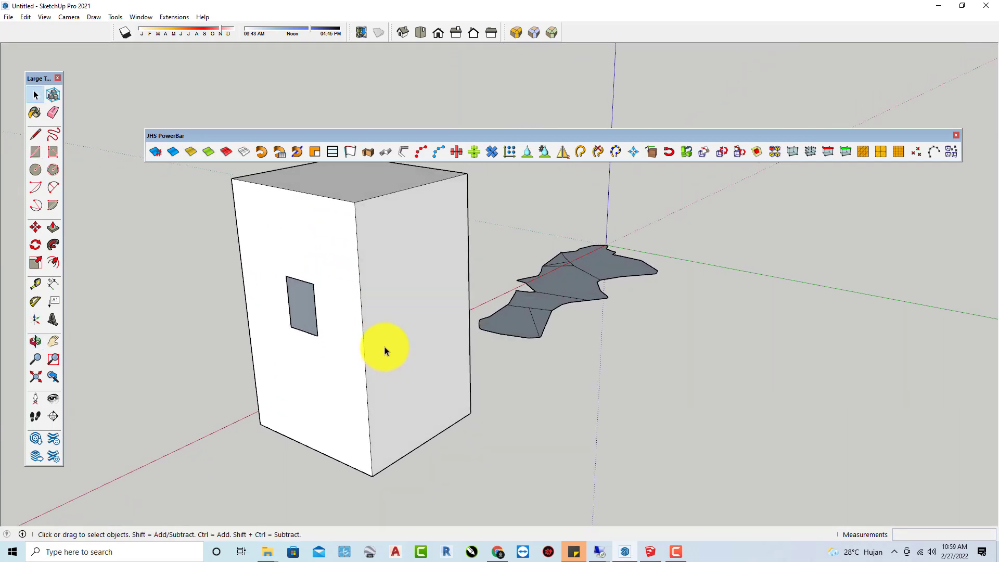
Draw a circle on the adjacent side of the box and select the face inside it.
click(35, 169)
click(402, 310)
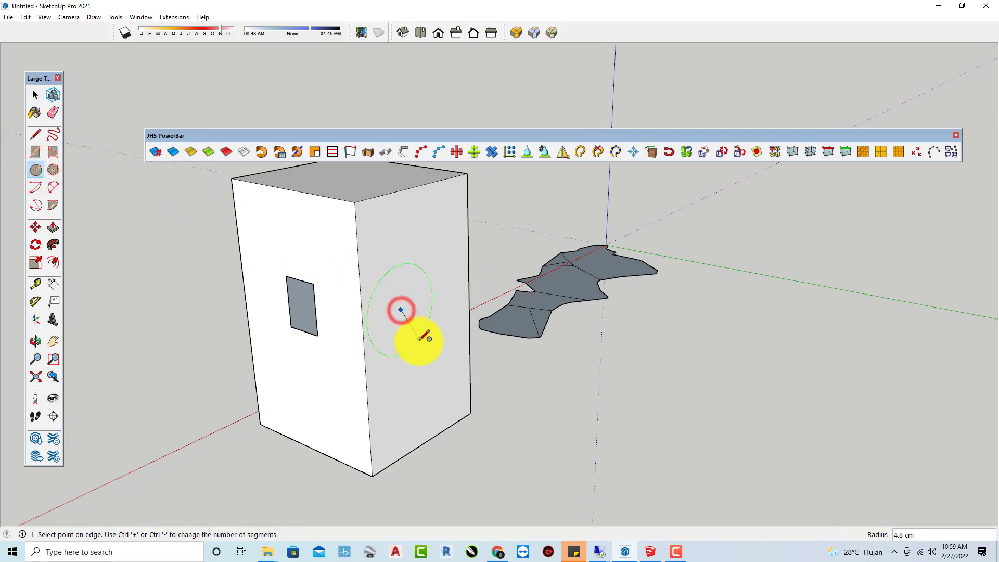
click(425, 299)
key(space)
click(416, 304)
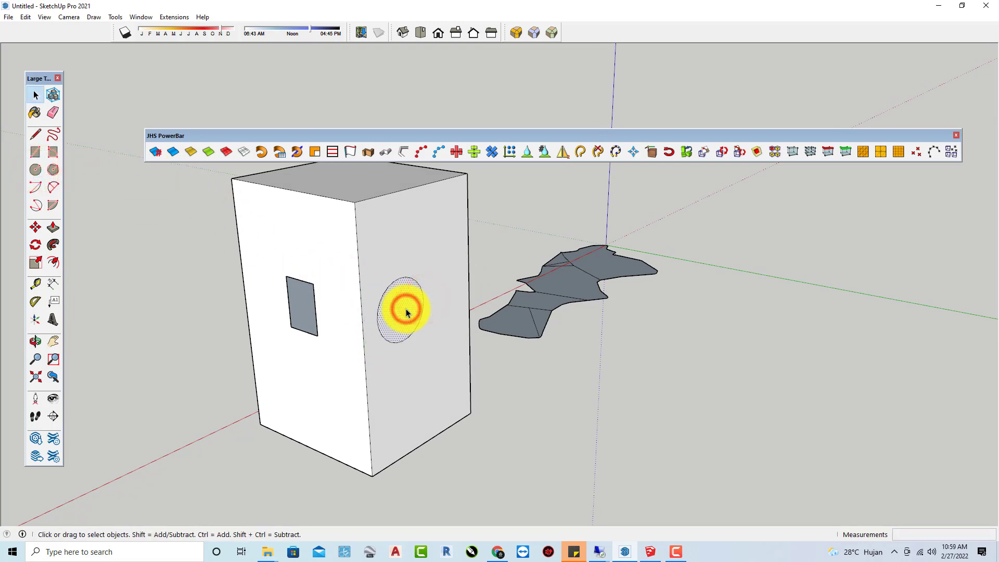
Select the entire box again and fill its window-like openings with Face Finder.
middle_drag(416, 324, 709, 212)
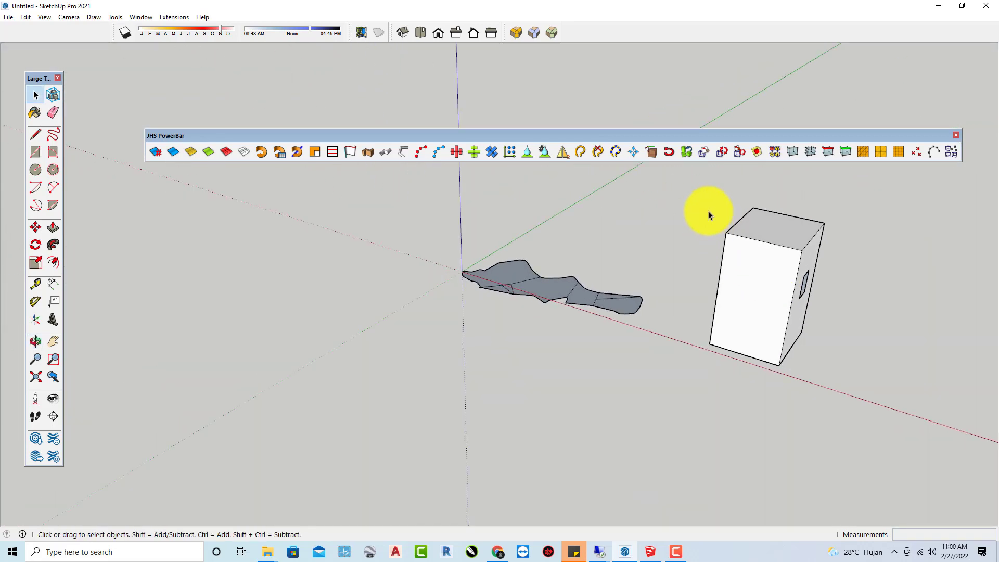
drag(698, 176, 833, 334)
middle_drag(832, 333, 345, 297)
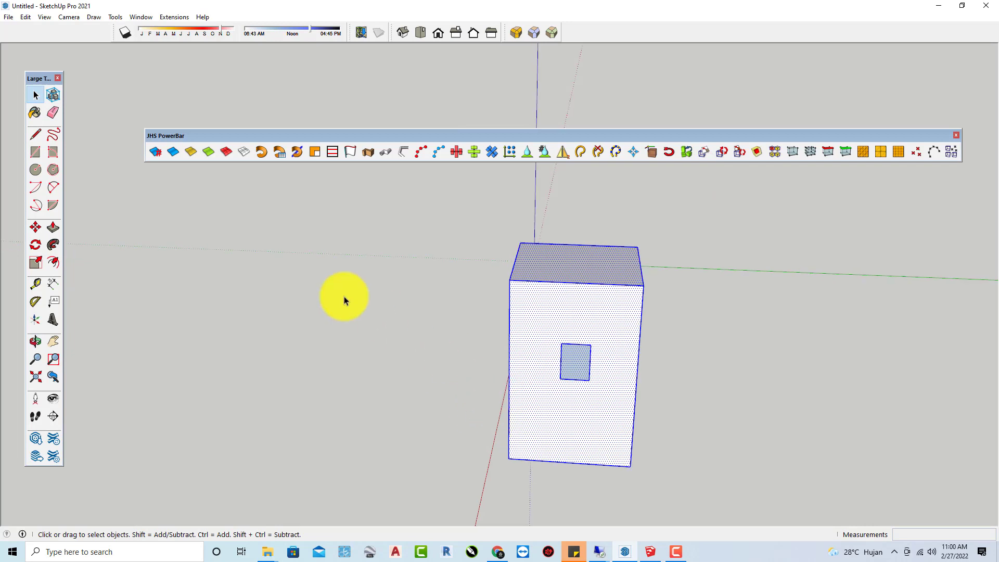
click(314, 158)
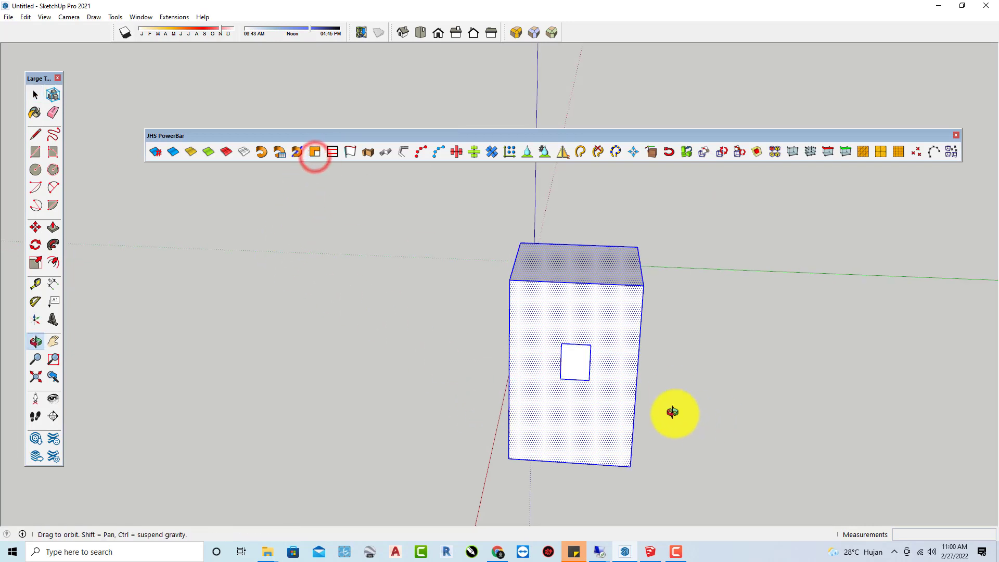
middle_drag(673, 413, 422, 387)
click(455, 299)
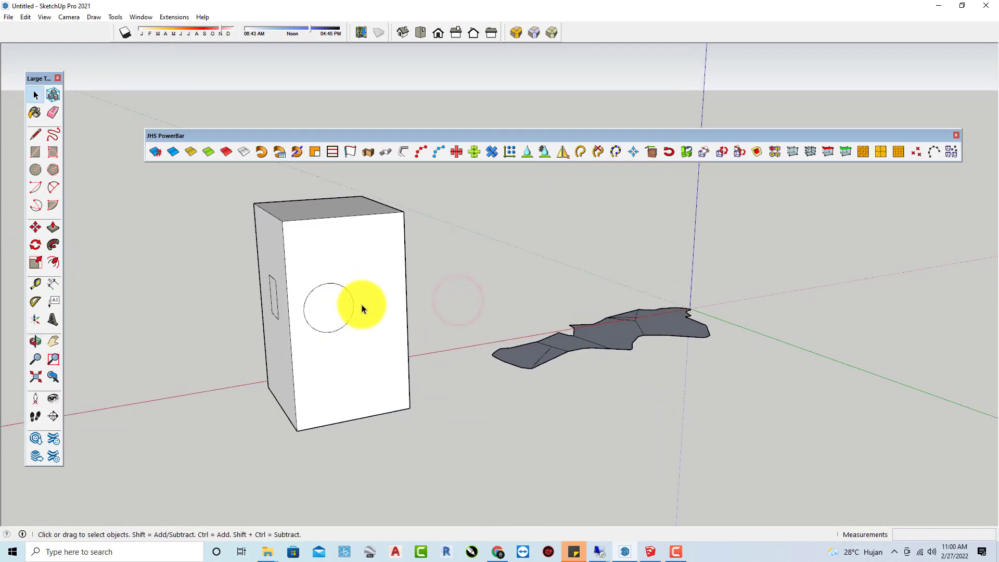
Select the filled outline and the box together and delete them to clear the model.
mouse_move(361, 306)
middle_down()
mouse_move(855, 420)
mouse_move(763, 406)
mouse_move(362, 295)
middle_up()
scroll(584, 335, up, 5)
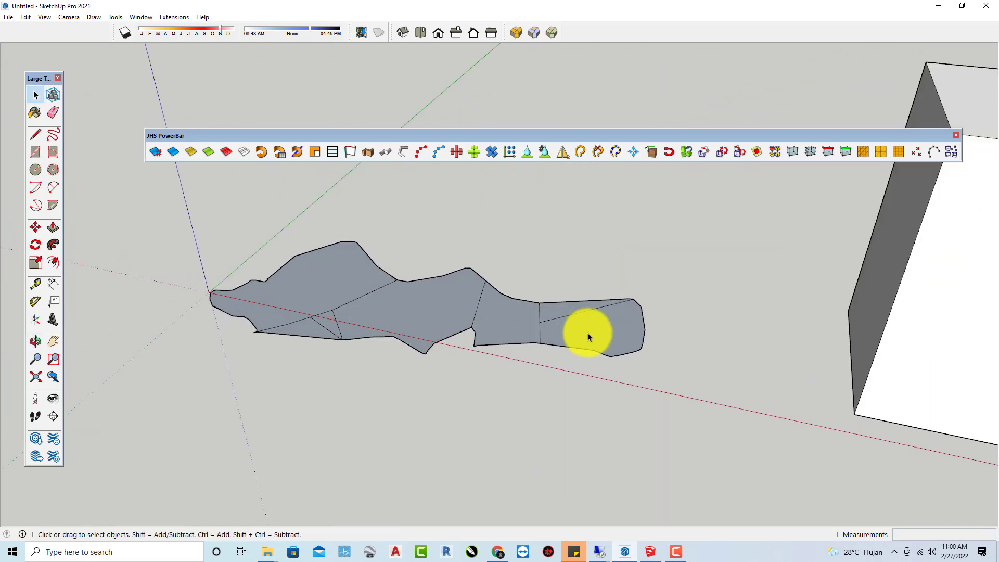
mouse_move(570, 333)
middle_down()
mouse_move(508, 358)
mouse_move(563, 334)
middle_up()
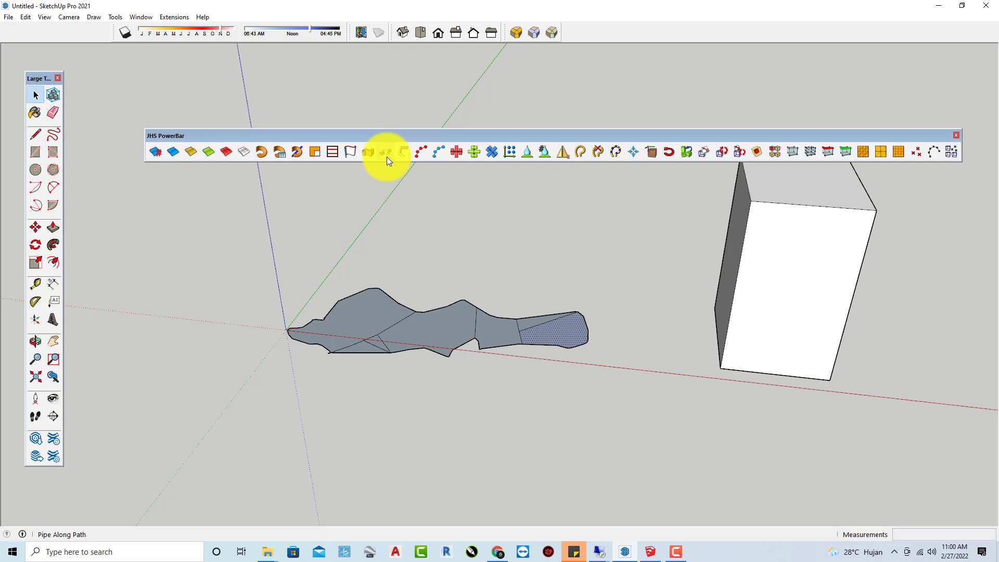
scroll(380, 330, down, 5)
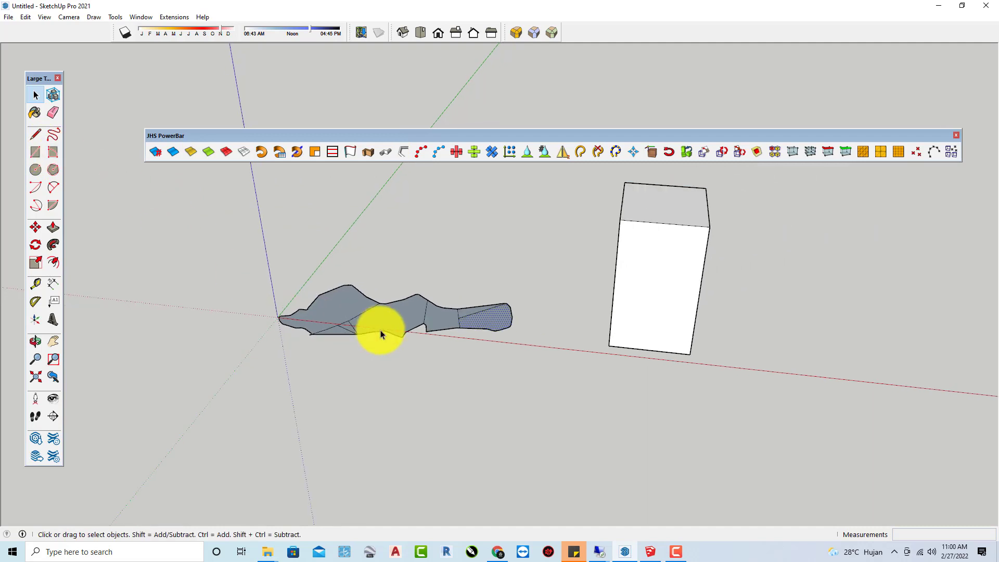
drag(238, 225, 543, 389)
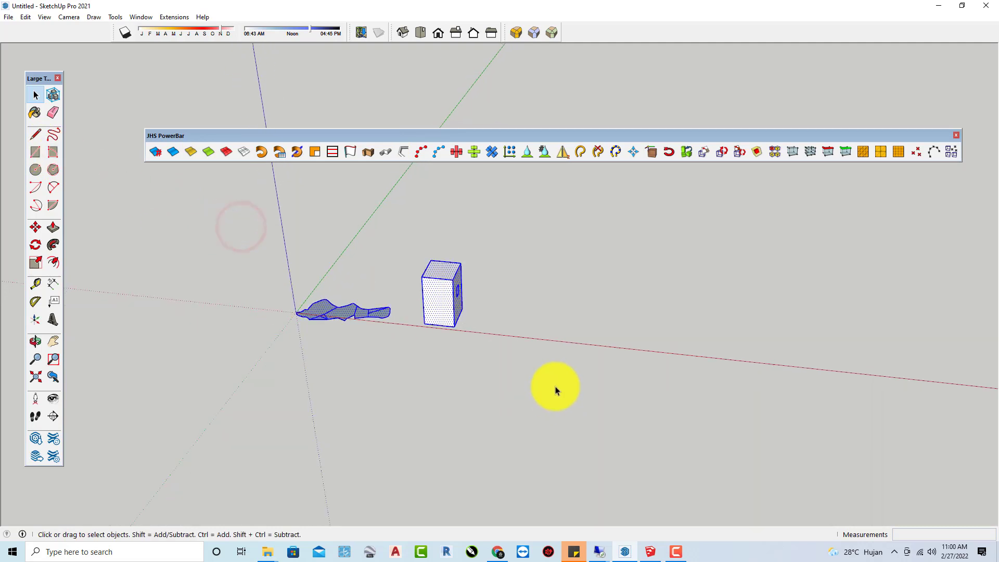
key(Delete)
scroll(235, 346, up, 5)
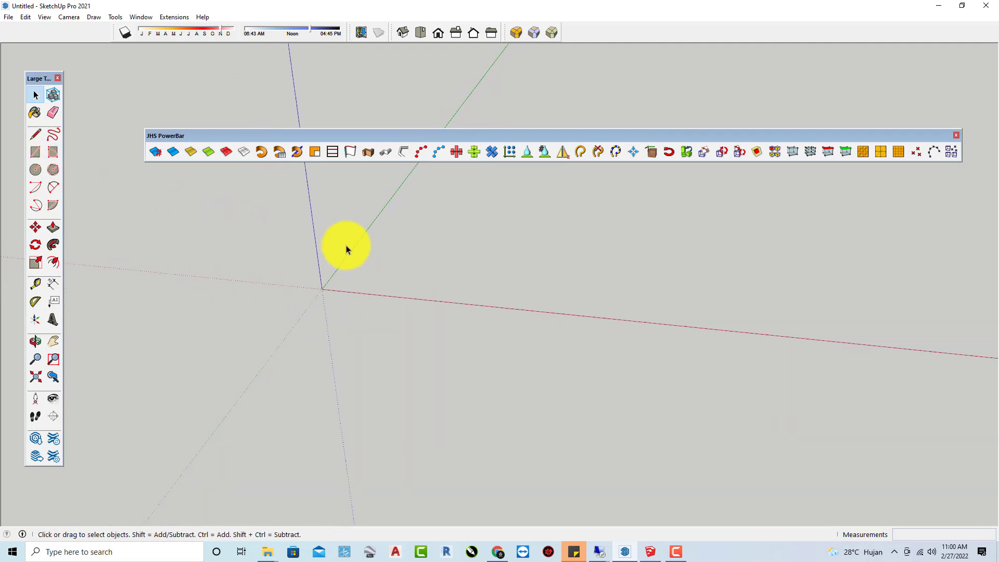
Draw a 50 cm line up the blue axis from the origin and continue it 100 cm along the red axis.
click(34, 134)
click(367, 331)
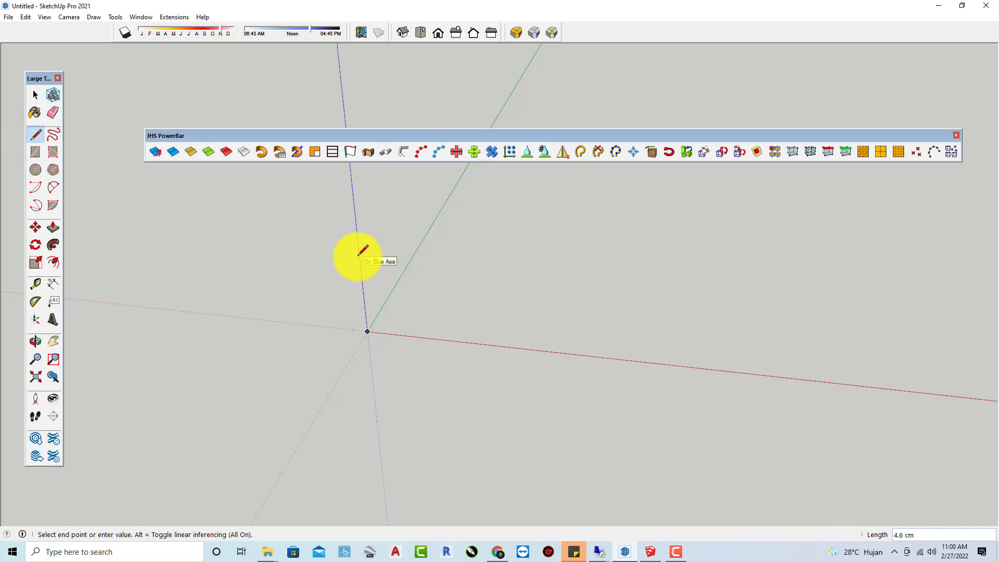
key(Return)
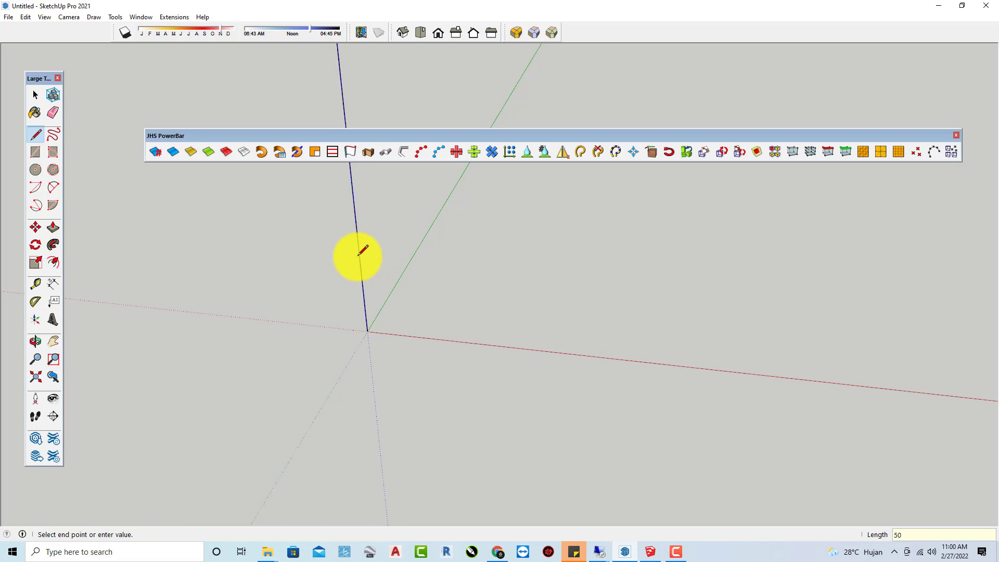
scroll(406, 307, down, 3)
scroll(444, 243, down, 2)
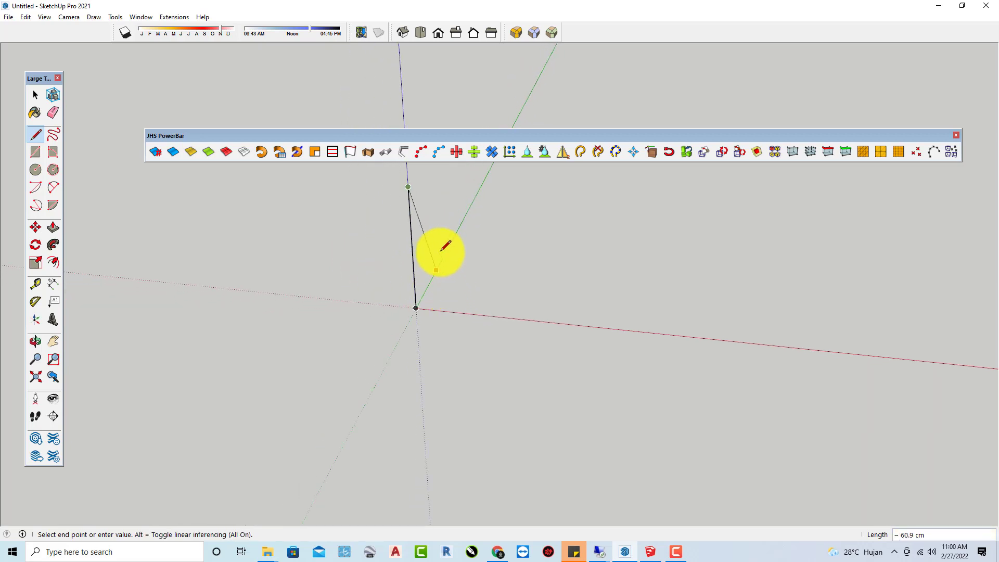
middle_drag(444, 243, 510, 257)
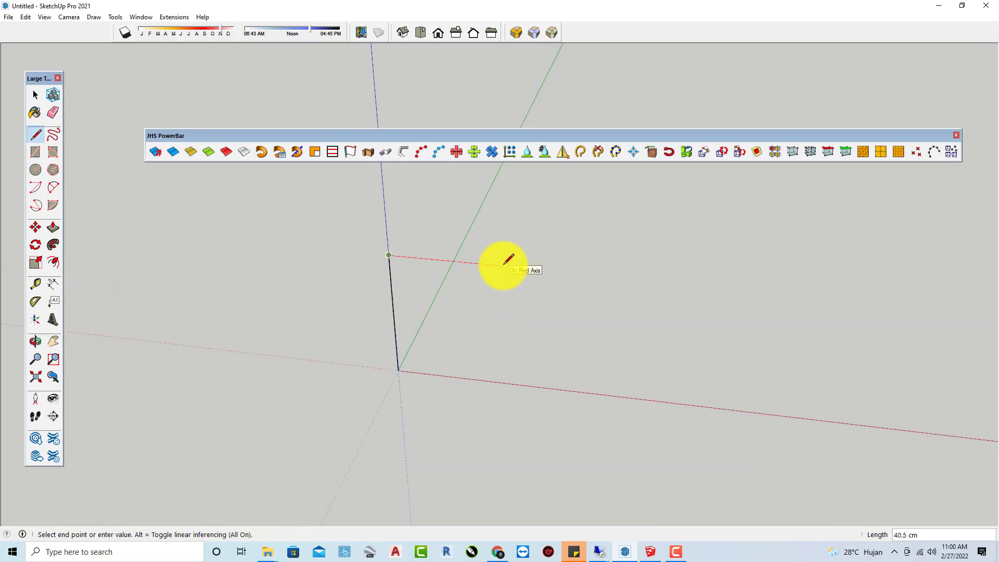
text(100)
key(Return)
Extend the path with a short segment along the green axis and a final segment parallel to the red axis.
scroll(599, 270, down, 1)
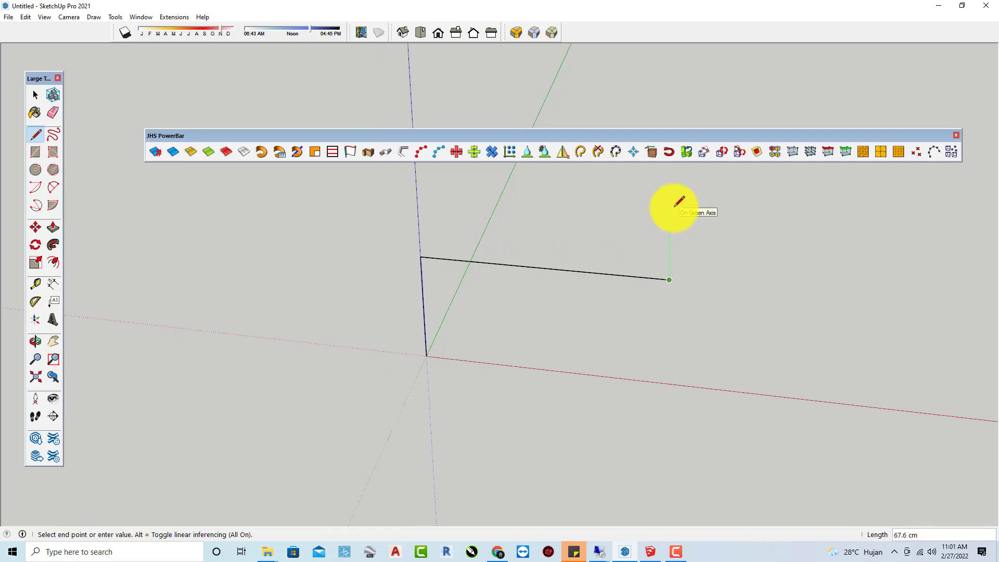
scroll(682, 216, down, 1)
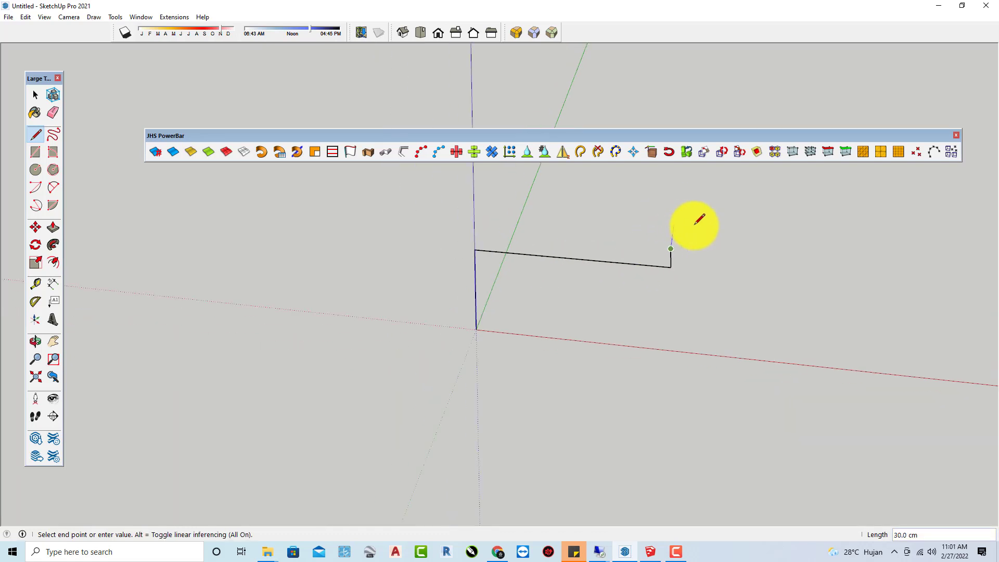
click(808, 256)
key(space)
scroll(452, 263, up, 3)
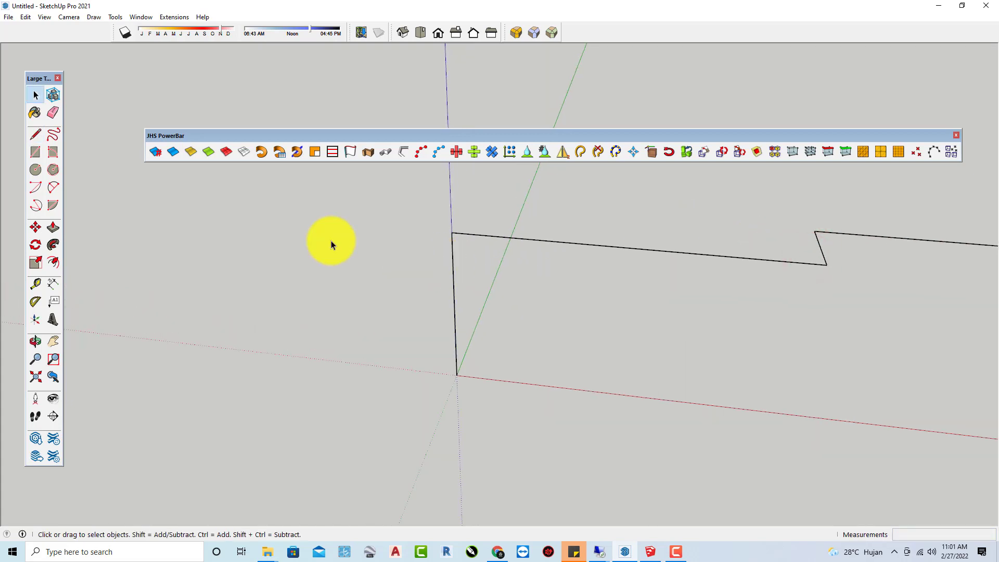
Draw tangent arcs across the path's upper corner above the origin and across the far corner of the short offset segment.
click(54, 188)
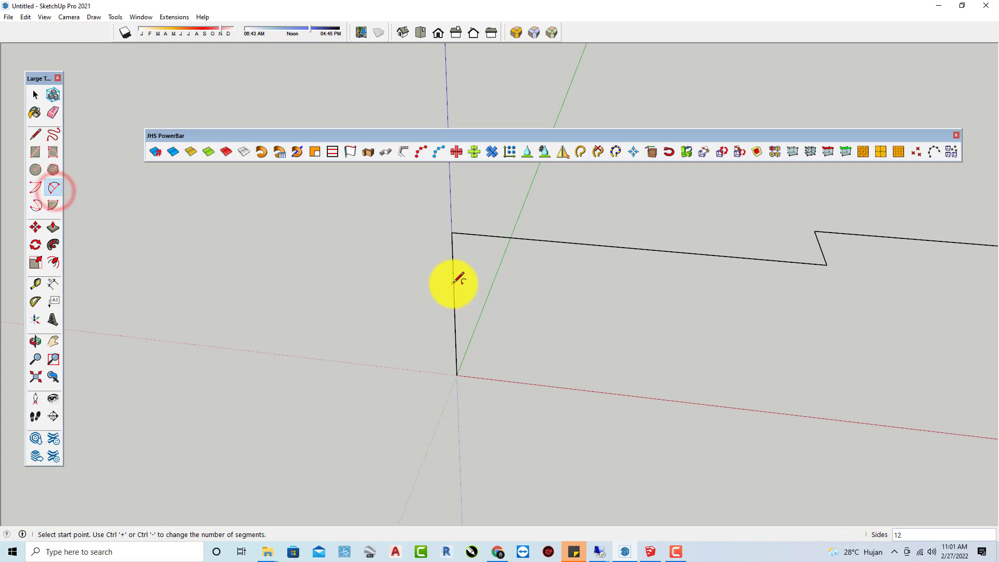
click(453, 283)
double_click(506, 235)
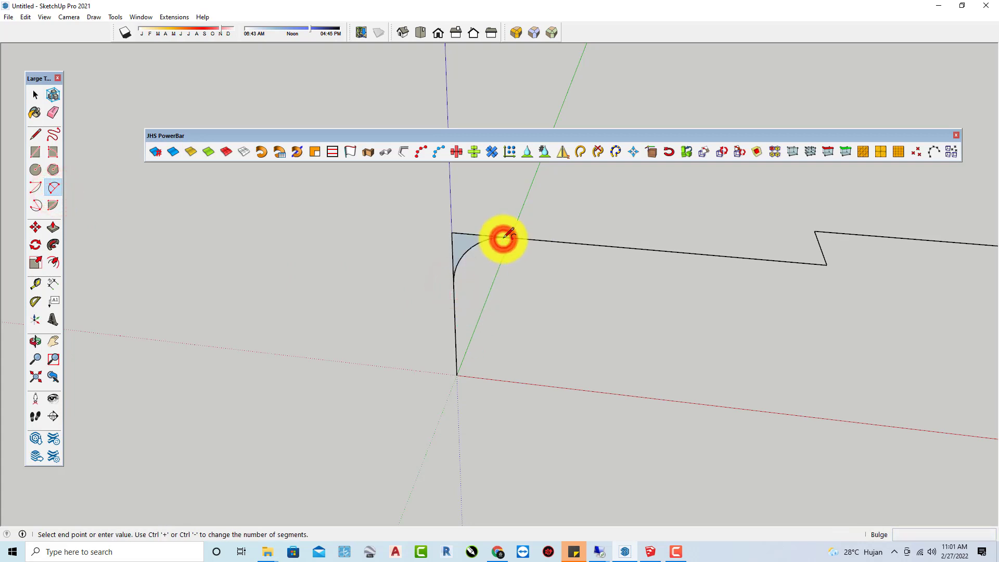
middle_drag(792, 262, 776, 217)
scroll(760, 250, up, 5)
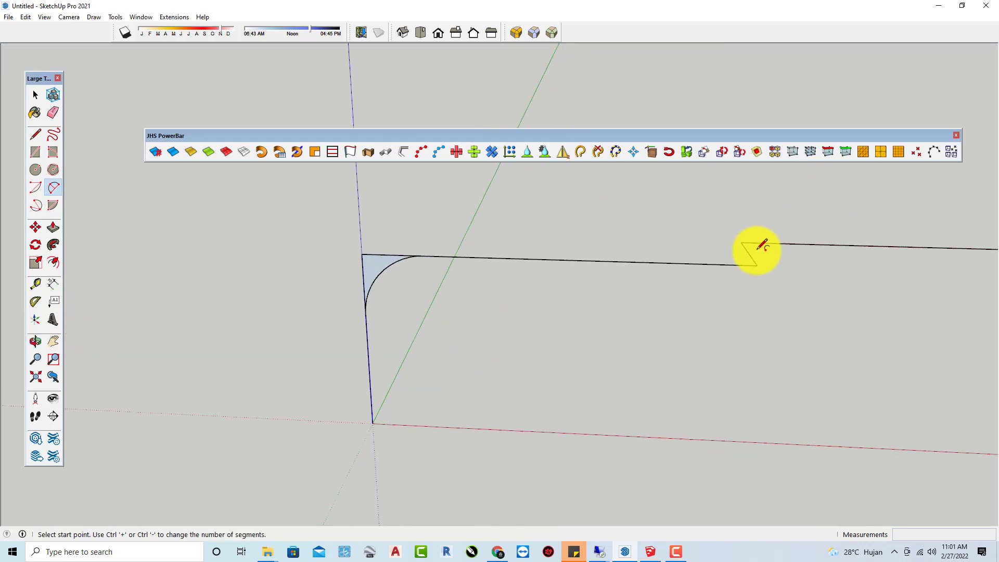
click(749, 259)
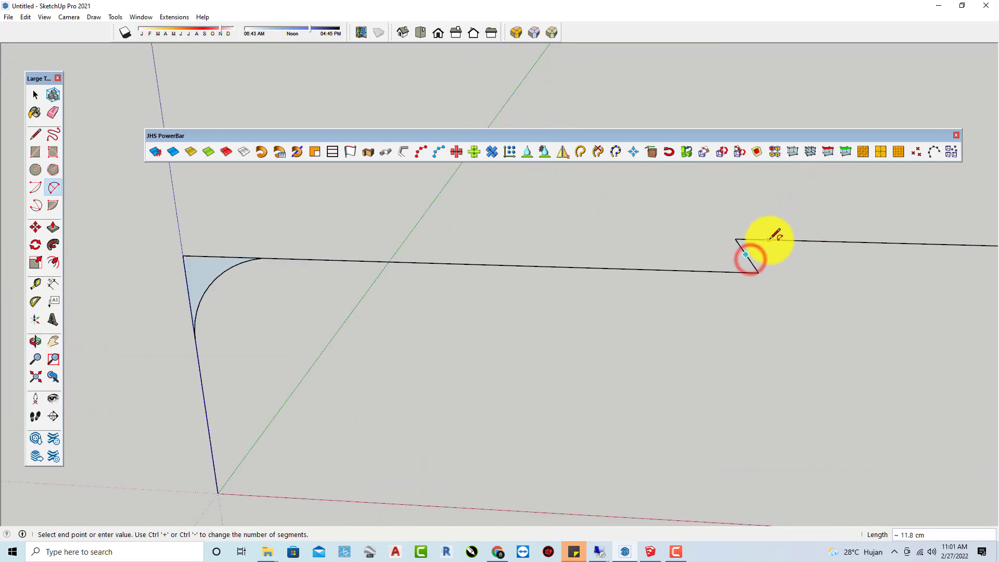
click(770, 239)
Erase the leftover sharp corner edges outside both arcs so that only the rounded path remains.
key(space)
key(e)
scroll(749, 239, up, 2)
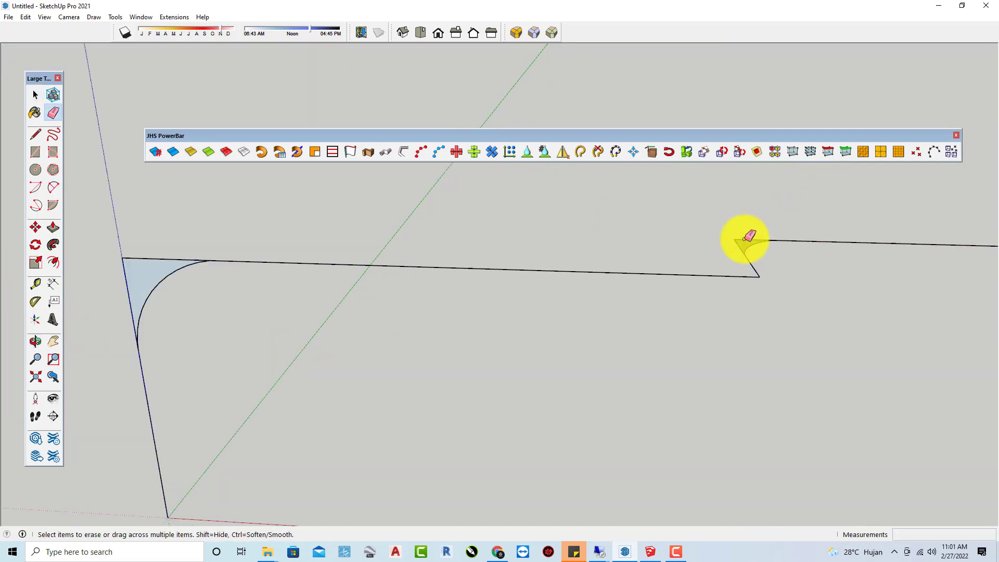
mouse_move(737, 241)
middle_down()
mouse_move(796, 241)
mouse_move(486, 236)
mouse_move(398, 255)
middle_up()
click(392, 263)
click(395, 263)
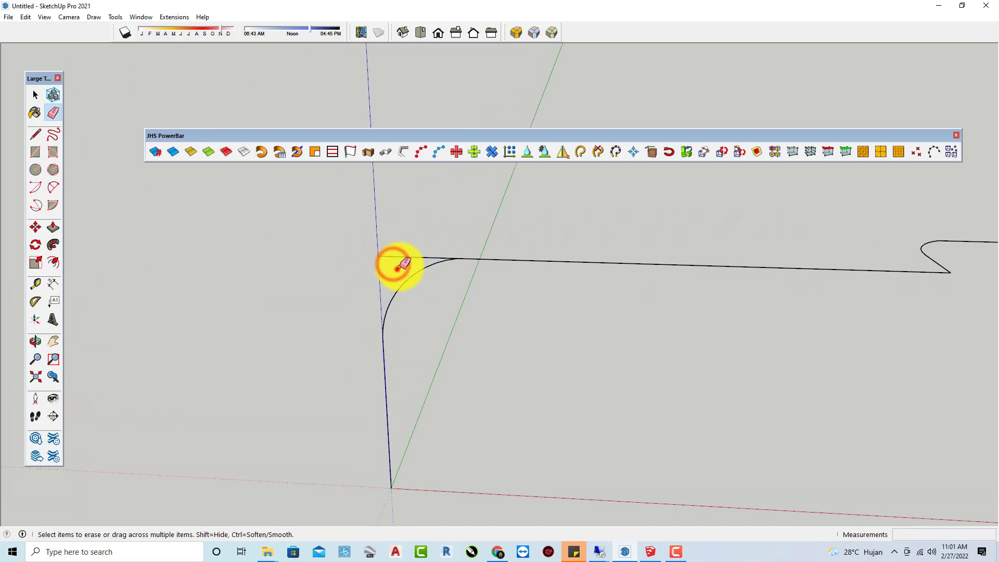
scroll(378, 287, down, 3)
key(space)
scroll(336, 282, down, 1)
drag(241, 222, 741, 396)
scroll(439, 279, up, 2)
scroll(383, 263, up, 2)
click(380, 250)
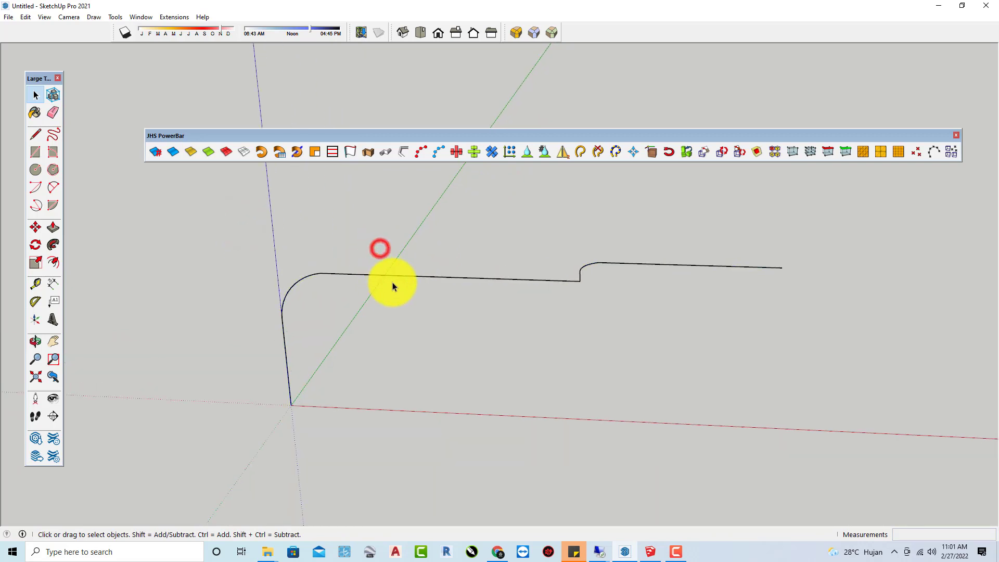
scroll(402, 277, down, 3)
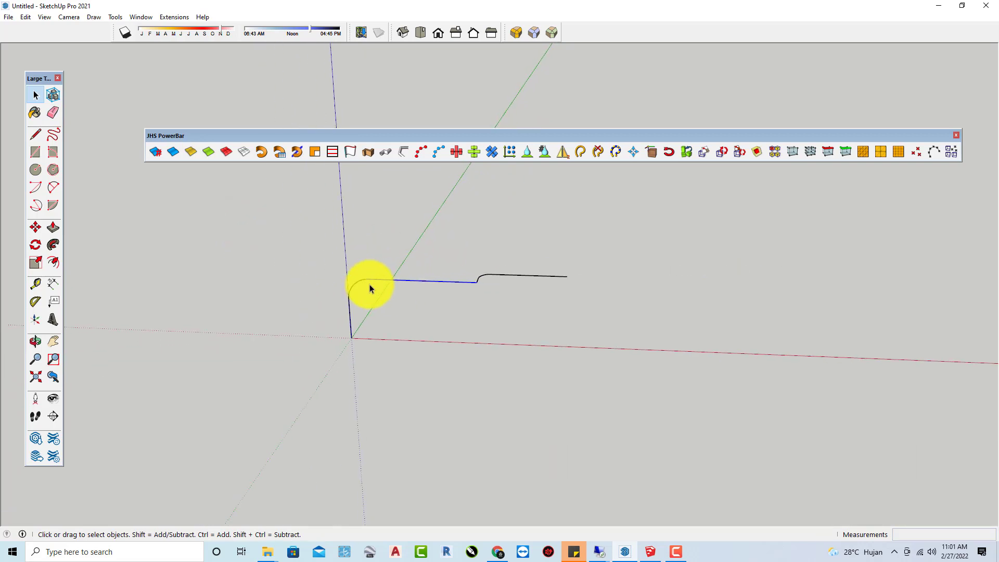
Copy the whole rounded path about 290 cm along the red axis and clear the selection.
drag(298, 223, 651, 410)
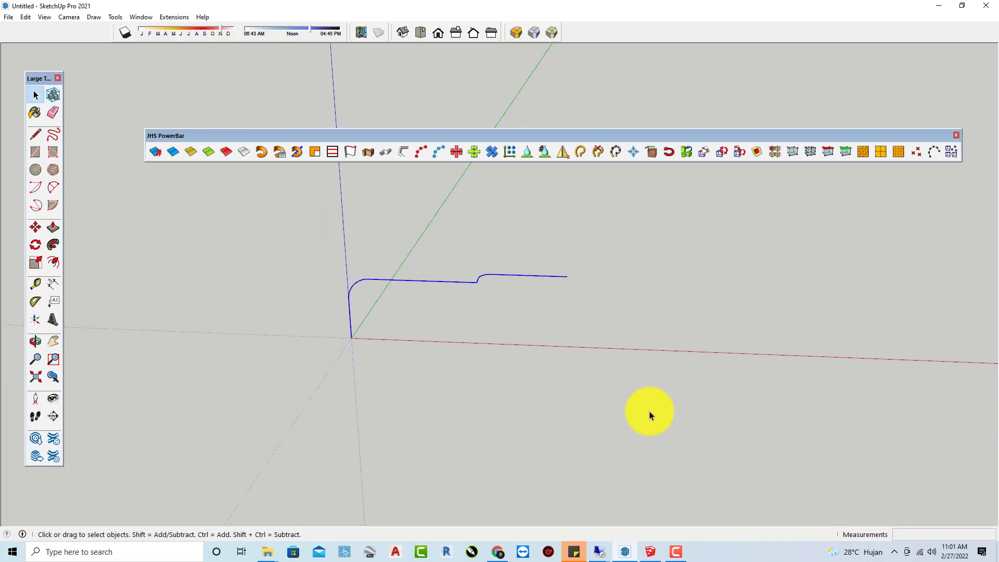
key(m)
click(382, 386)
key(ctrl)
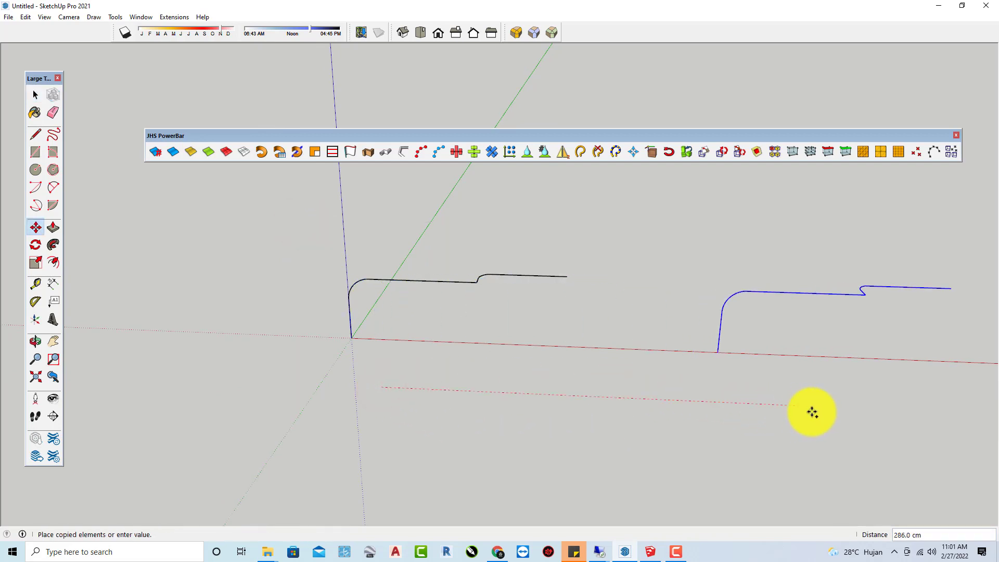
click(823, 409)
key(space)
scroll(502, 292, up, 4)
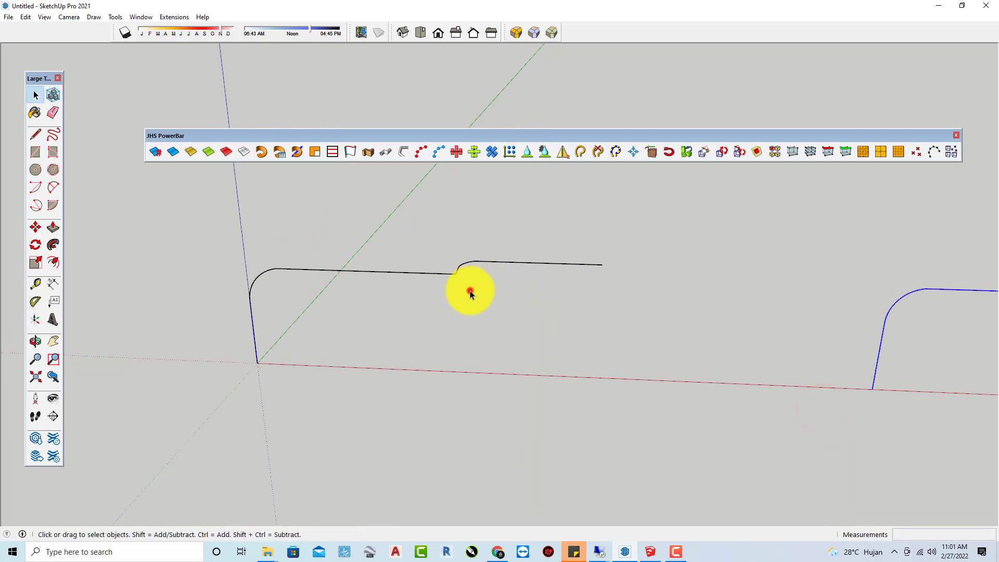
click(470, 291)
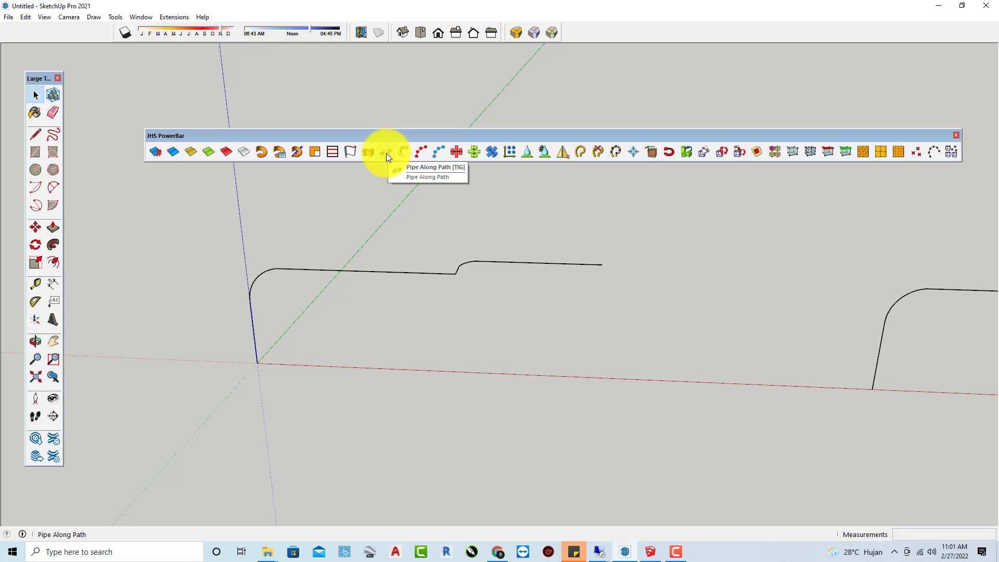
Select the whole original path at the origin and start Pipe Along Path on it.
scroll(256, 319, down, 2)
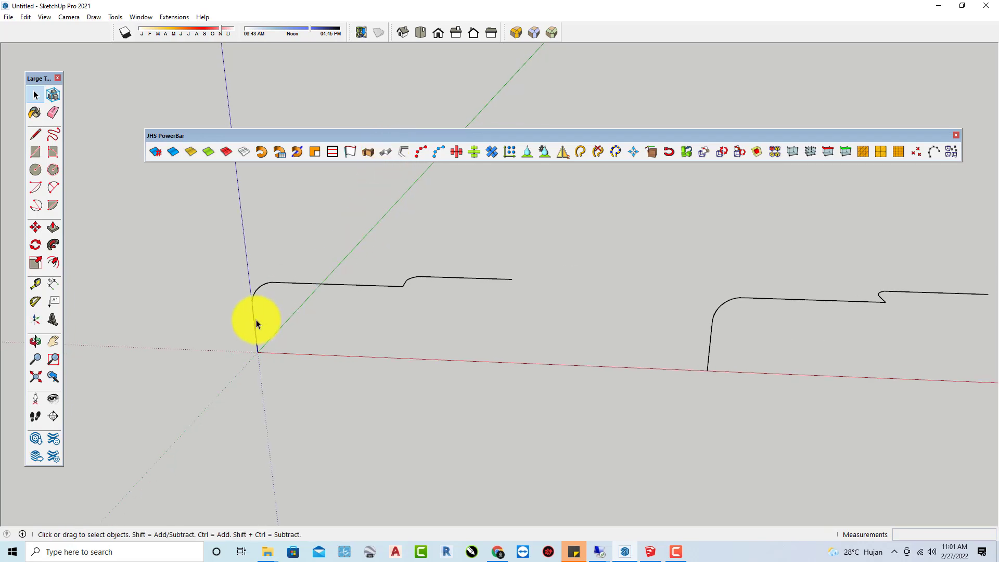
scroll(218, 283, down, 1)
mouse_move(192, 232)
mouse_down()
mouse_move(451, 333)
mouse_move(470, 357)
mouse_up()
scroll(261, 293, up, 1)
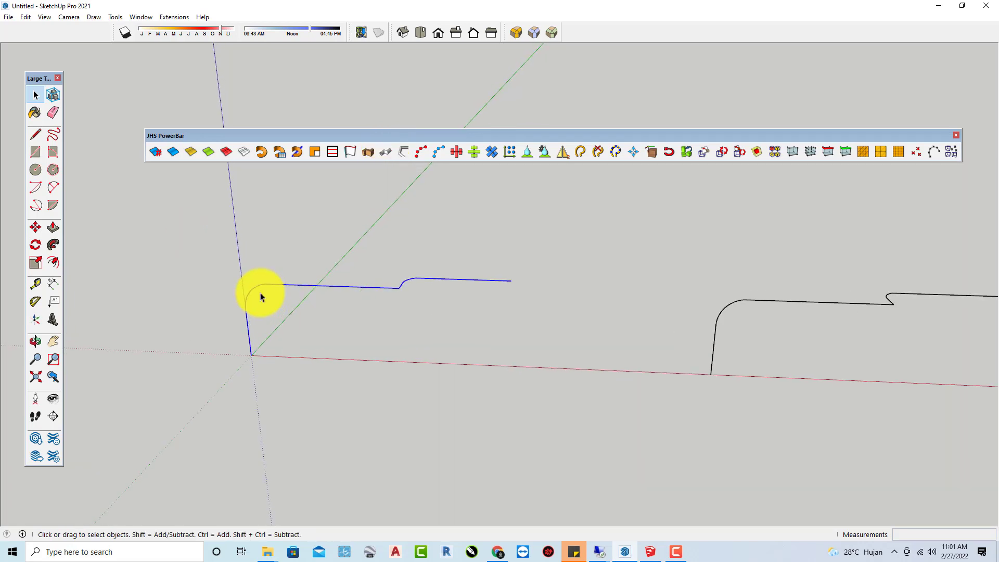
scroll(260, 293, up, 3)
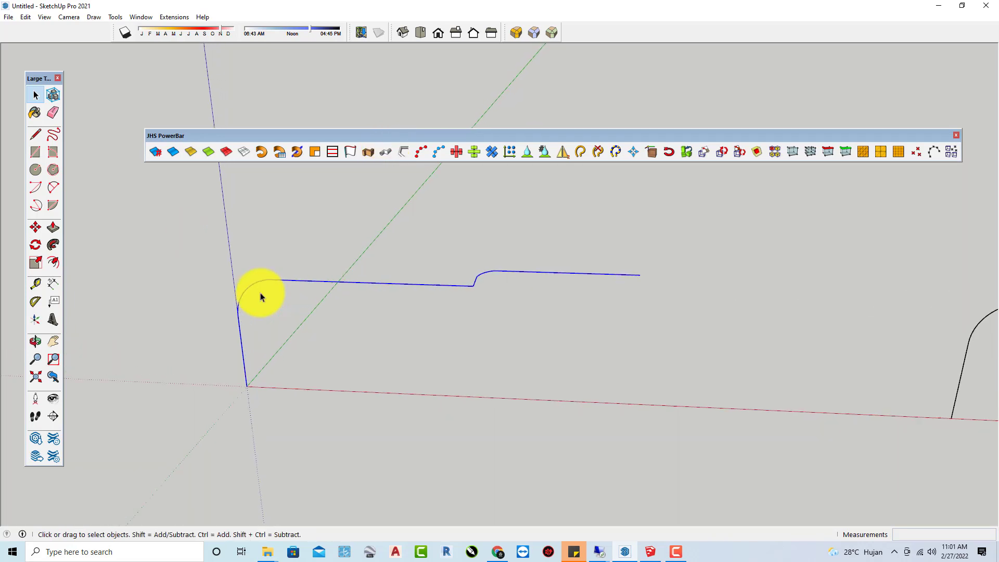
click(382, 152)
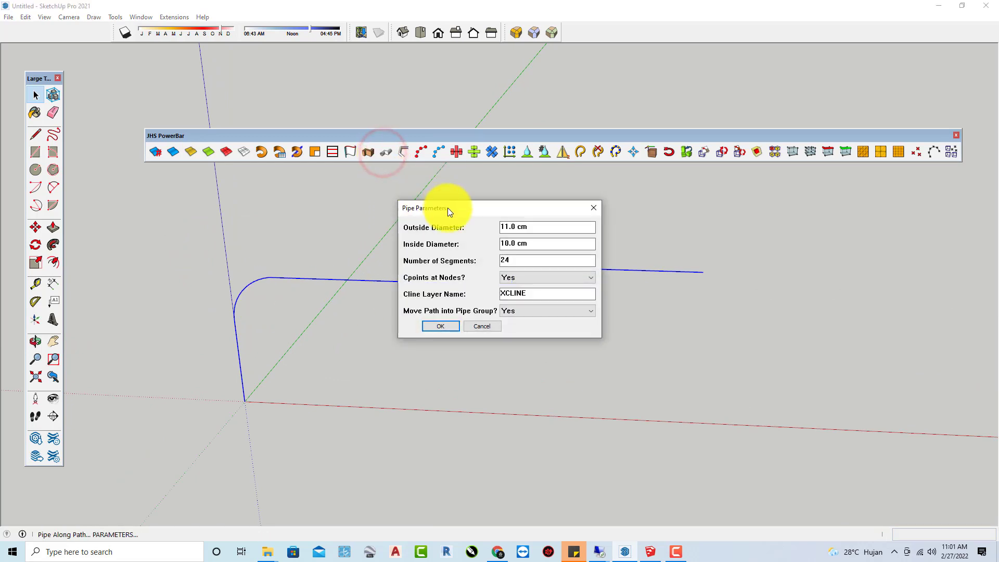
Set the pipe's outside diameter to 15, moving the parameters dialog clear of the path.
drag(457, 208, 605, 229)
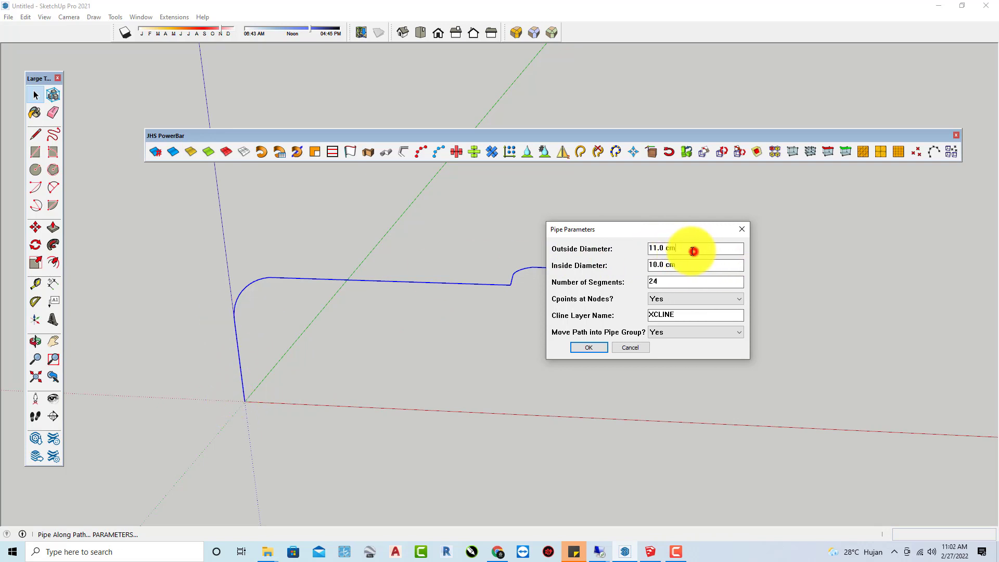
drag(693, 251, 641, 251)
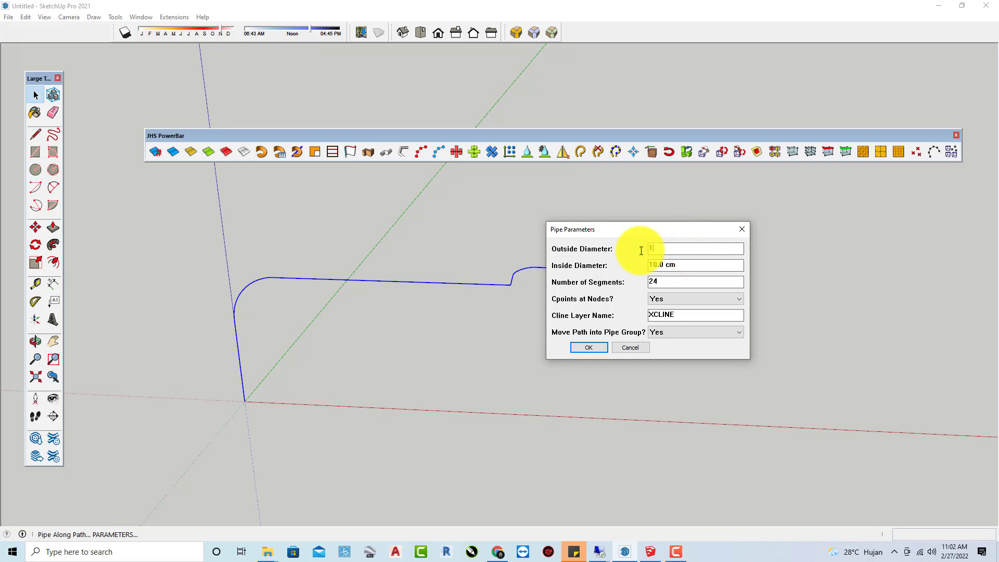
text(15)
drag(666, 230, 782, 238)
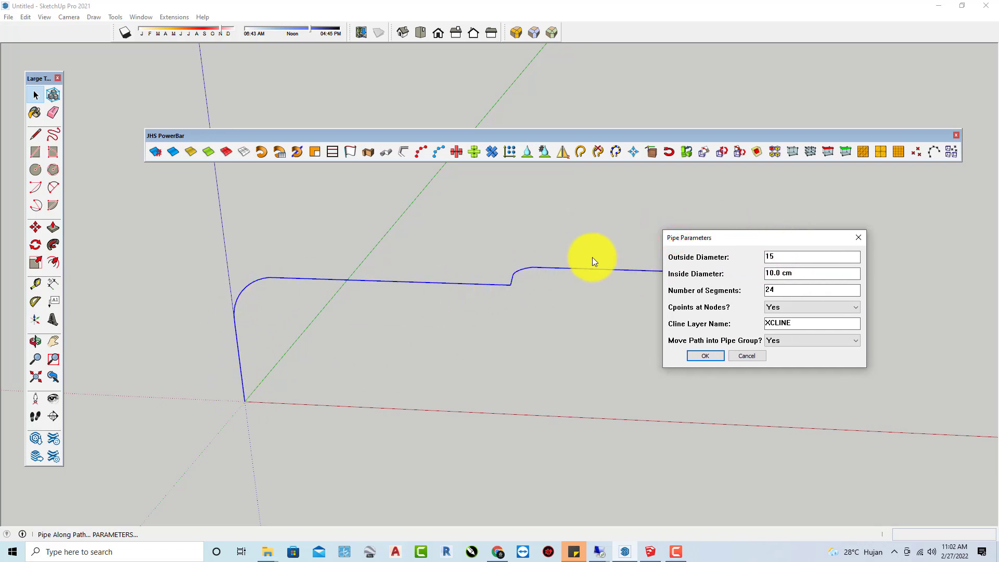
drag(711, 236, 600, 264)
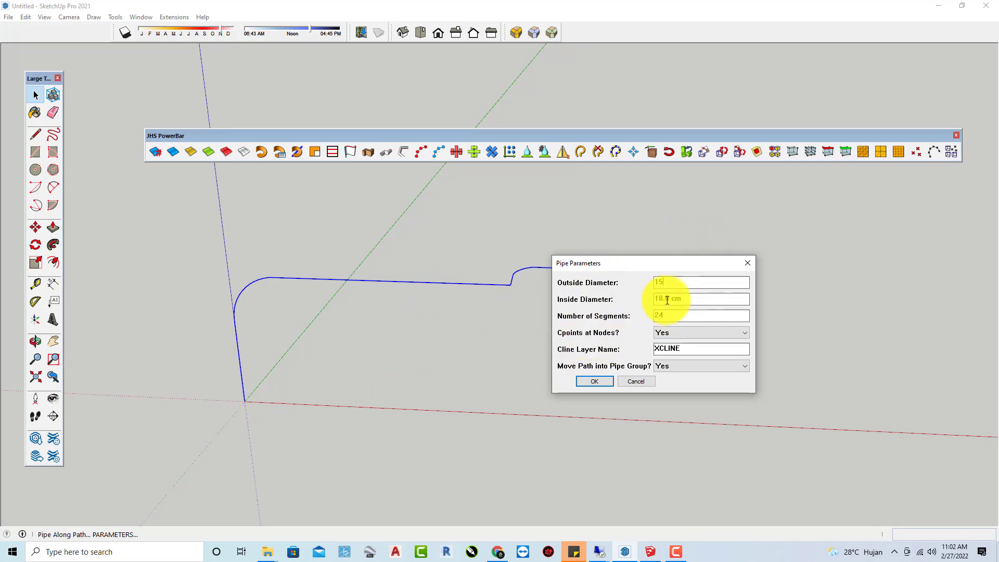
Create the pipe on the original path with 10 cm inside diameter, 24 segments and the path moved into the pipe group.
drag(690, 300, 647, 297)
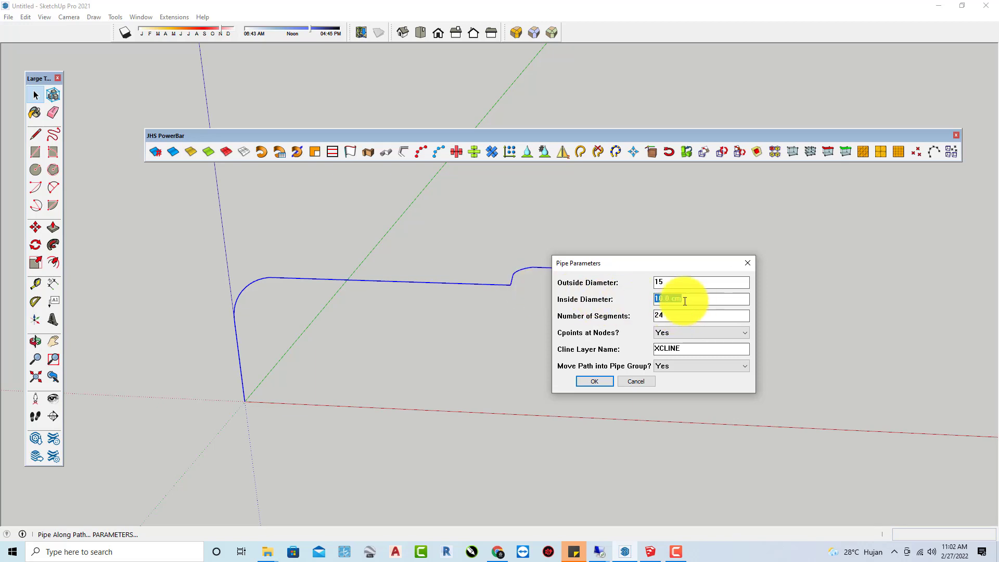
click(666, 299)
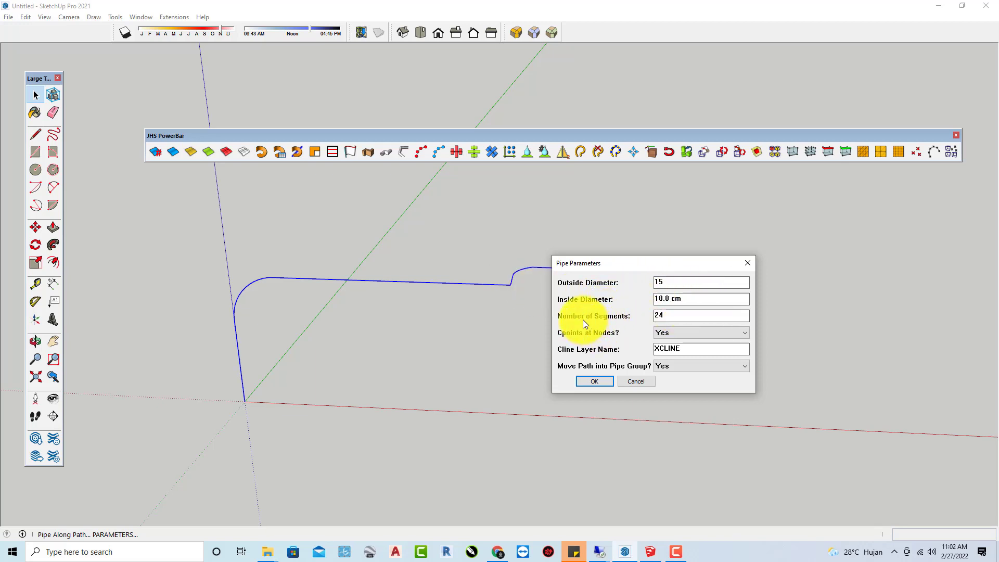
double_click(674, 317)
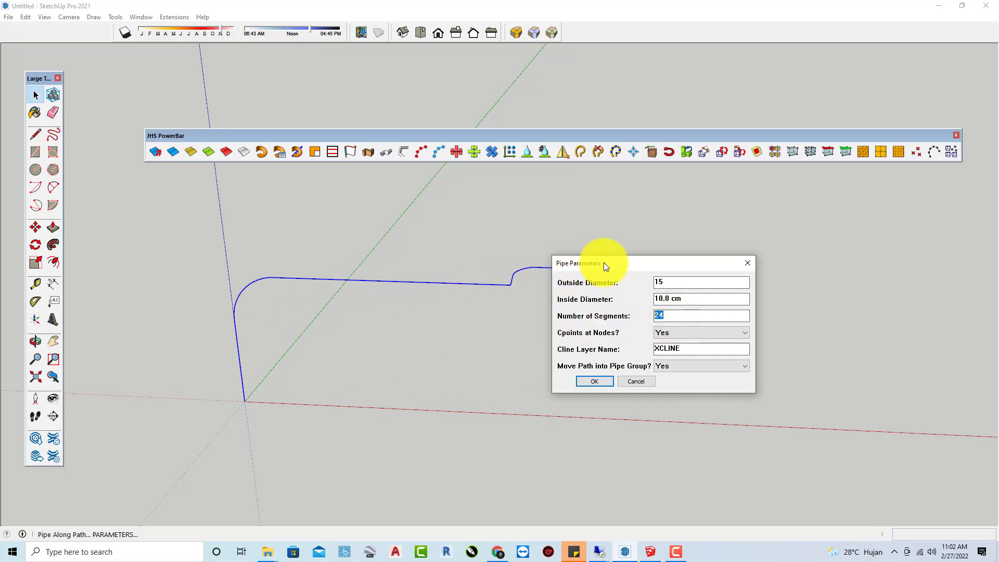
drag(605, 263, 720, 256)
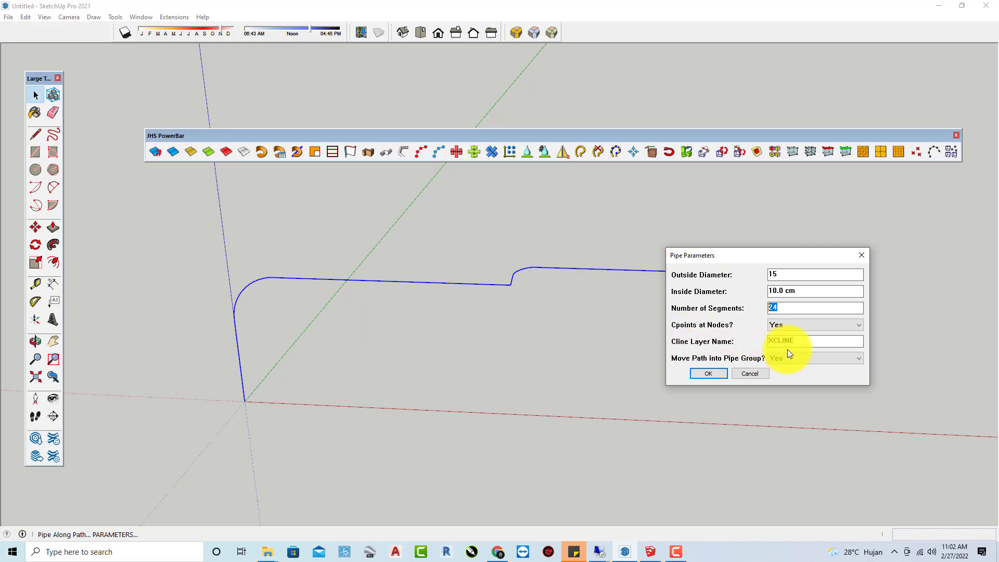
click(803, 357)
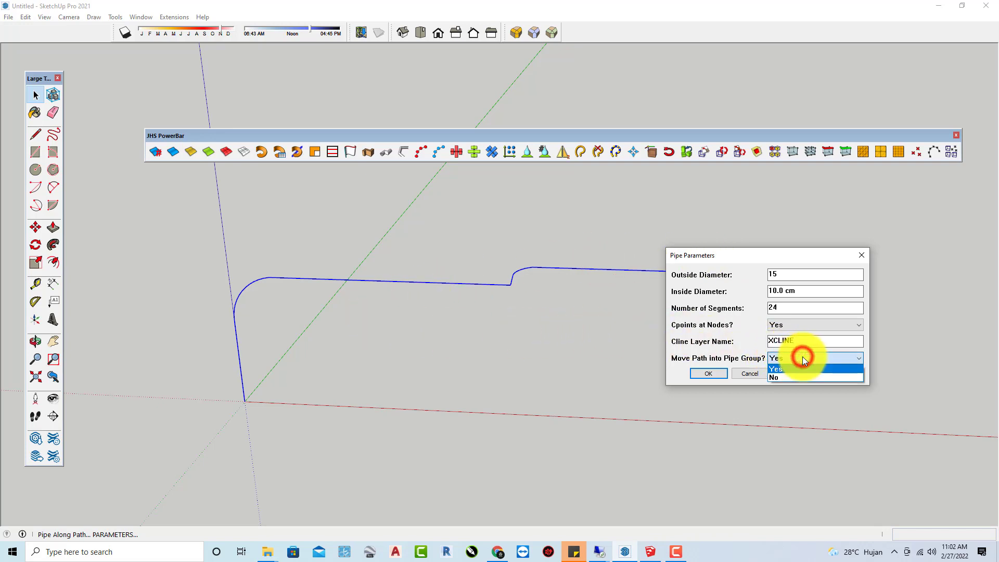
click(802, 357)
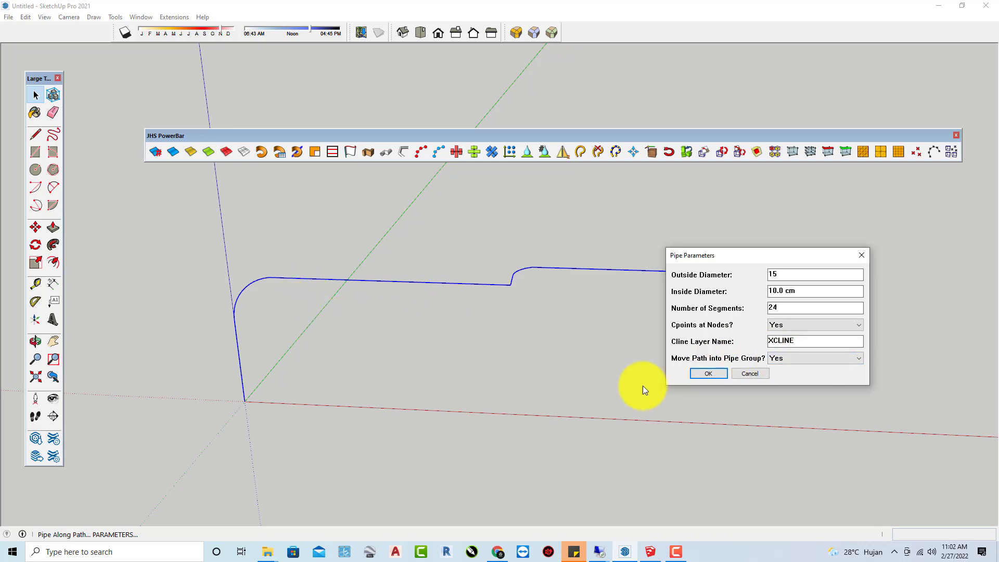
click(713, 373)
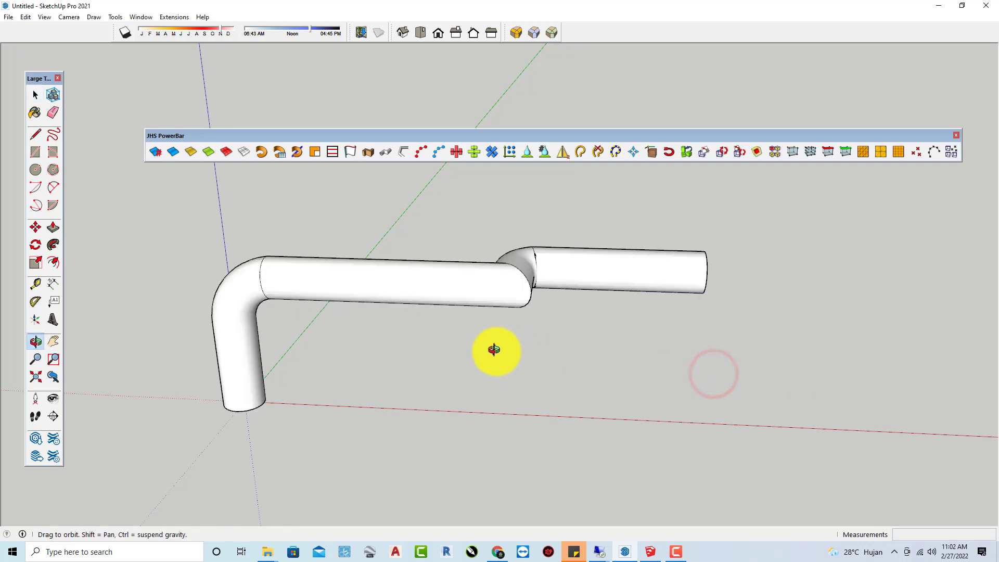
Check the pipe's hollow end up close and undo the pipe creation.
middle_drag(495, 350, 507, 281)
scroll(546, 302, up, 4)
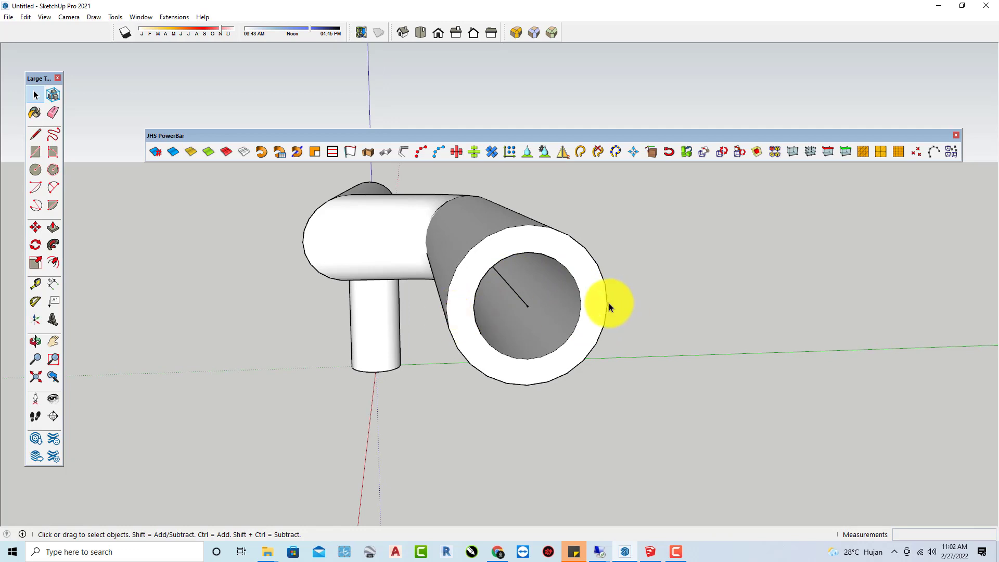
middle_drag(453, 315, 445, 333)
scroll(624, 326, down, 3)
key(ctrl+z)
Select the whole path at the origin and create a pipe along it with outside diameter 5 and inside diameter 4.
scroll(445, 333, down, 3)
drag(303, 270, 659, 437)
scroll(480, 345, up, 3)
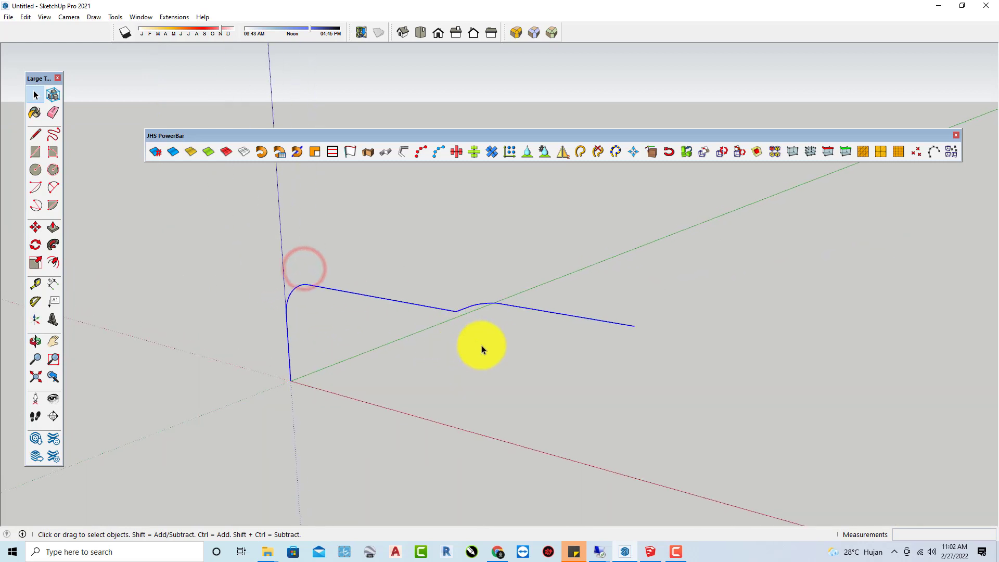
shift+middle_drag(480, 345, 566, 349)
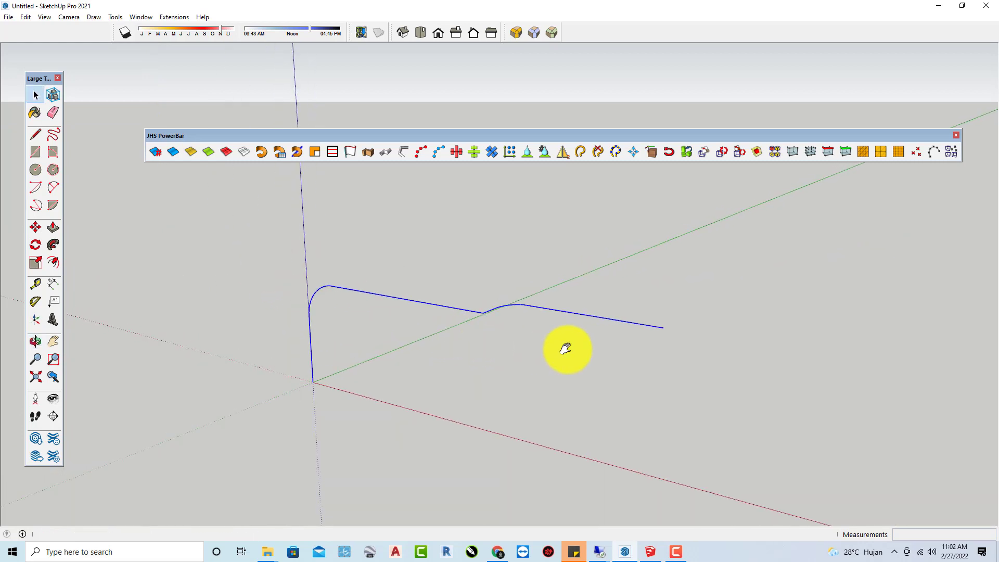
click(387, 153)
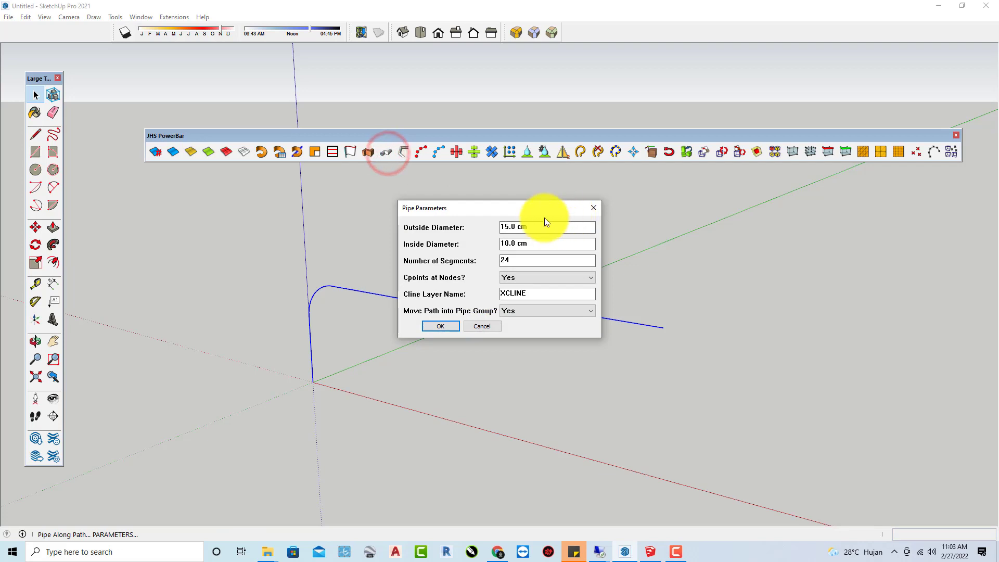
drag(538, 211, 698, 263)
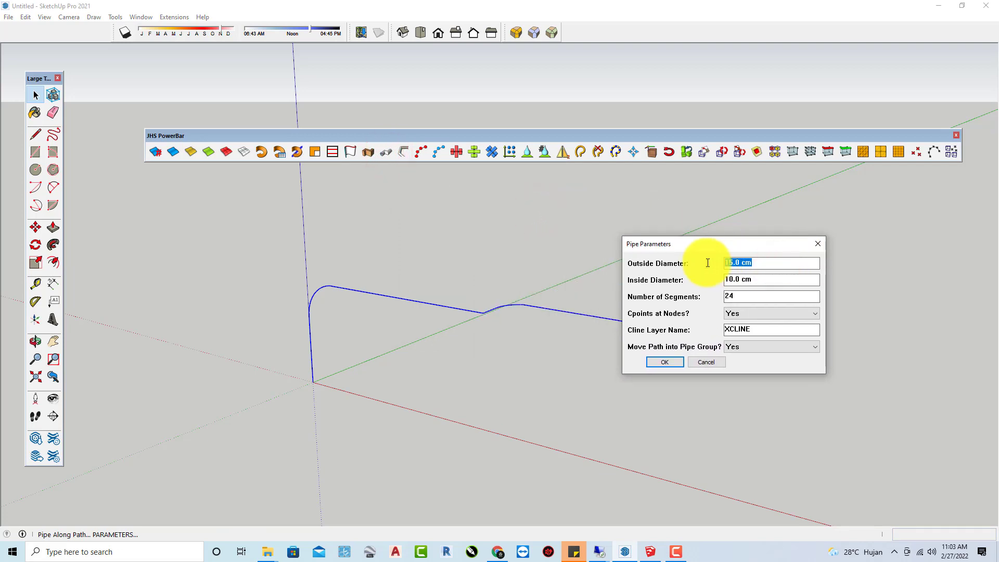
text(5)
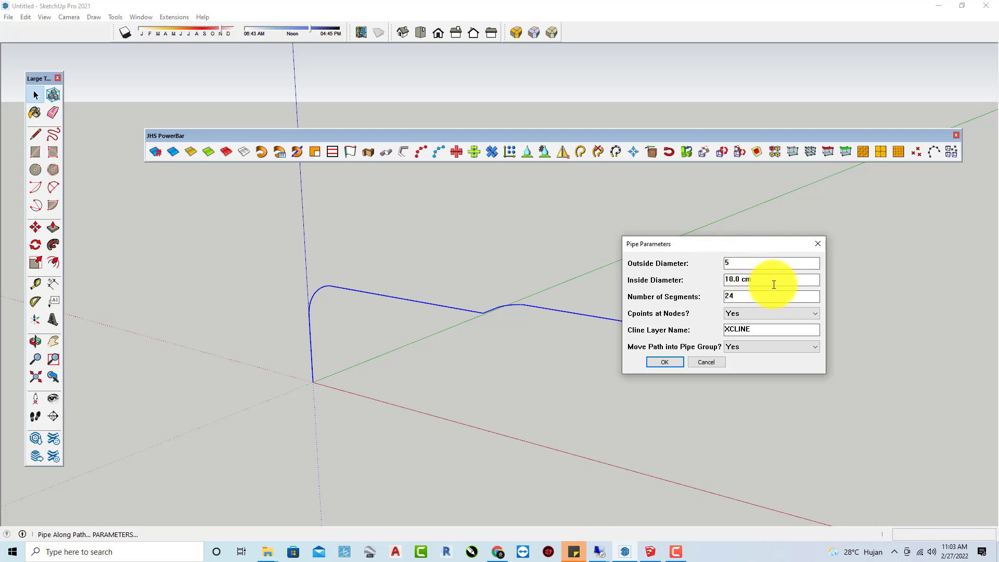
drag(773, 284, 720, 280)
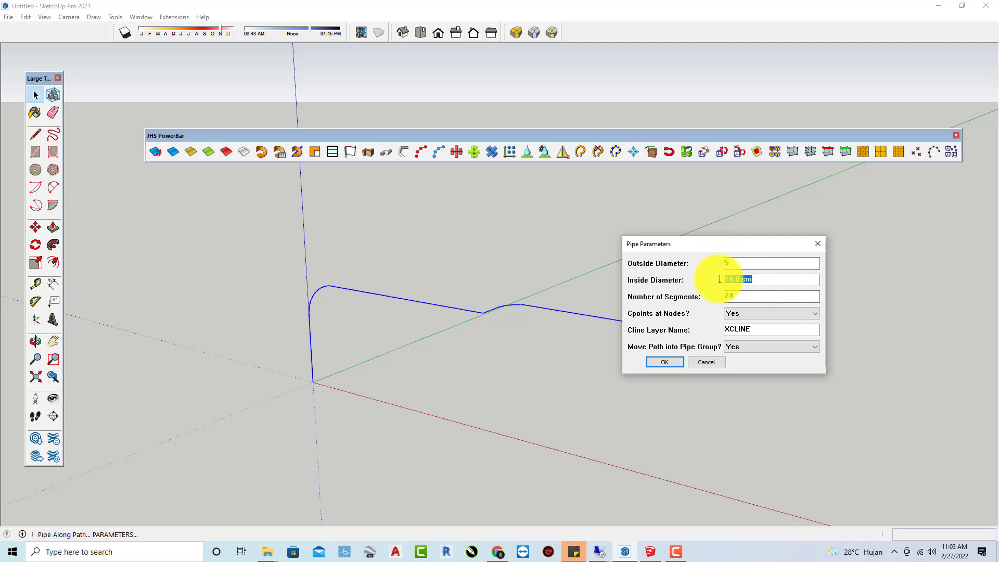
text(4)
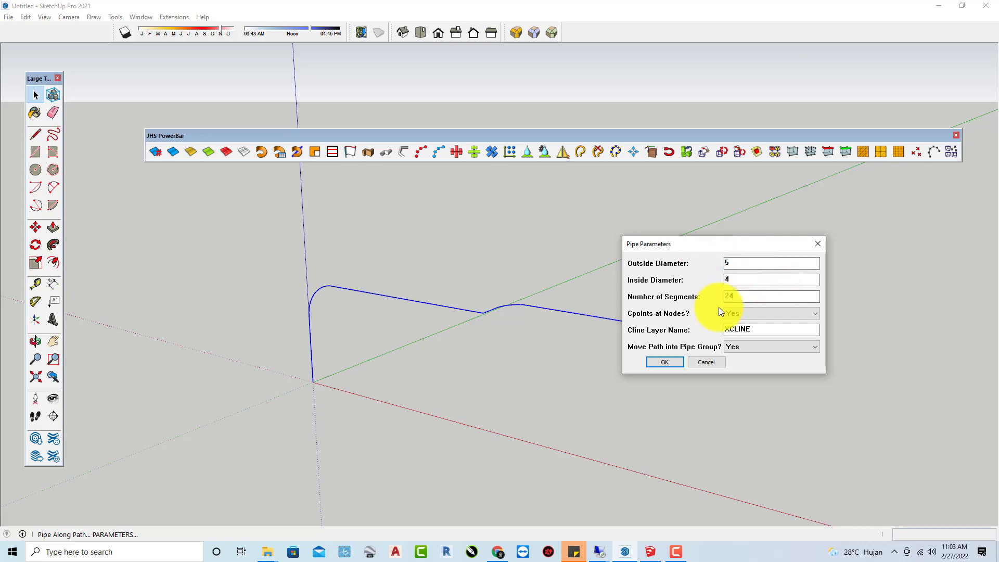
click(679, 360)
middle_drag(671, 359, 556, 327)
middle_drag(624, 398, 375, 415)
scroll(349, 356, up, 2)
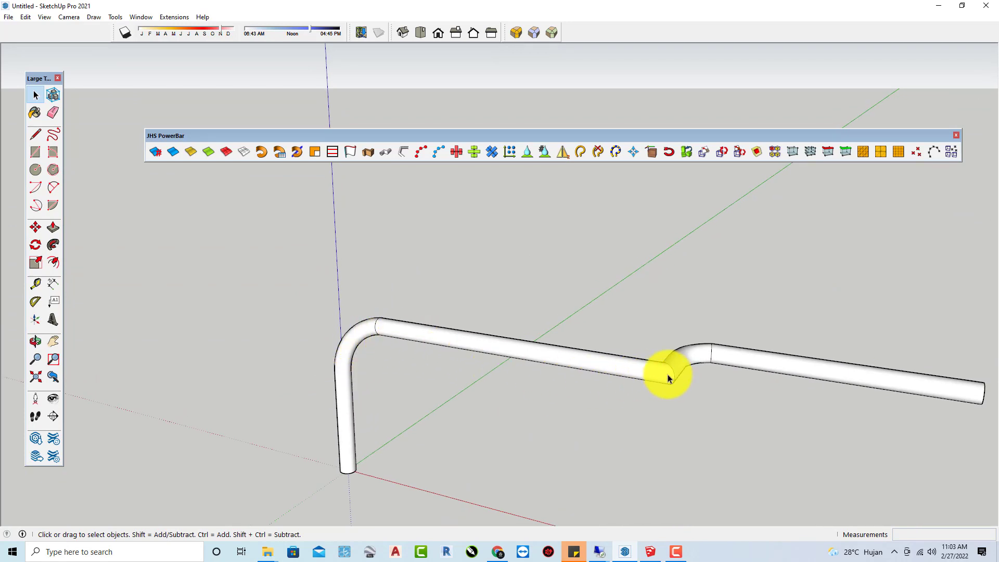
Draw a ground rectangle about 169 by 113 cm, starting on the green axis behind the pipe.
scroll(524, 334, down, 4)
middle_drag(386, 350, 663, 332)
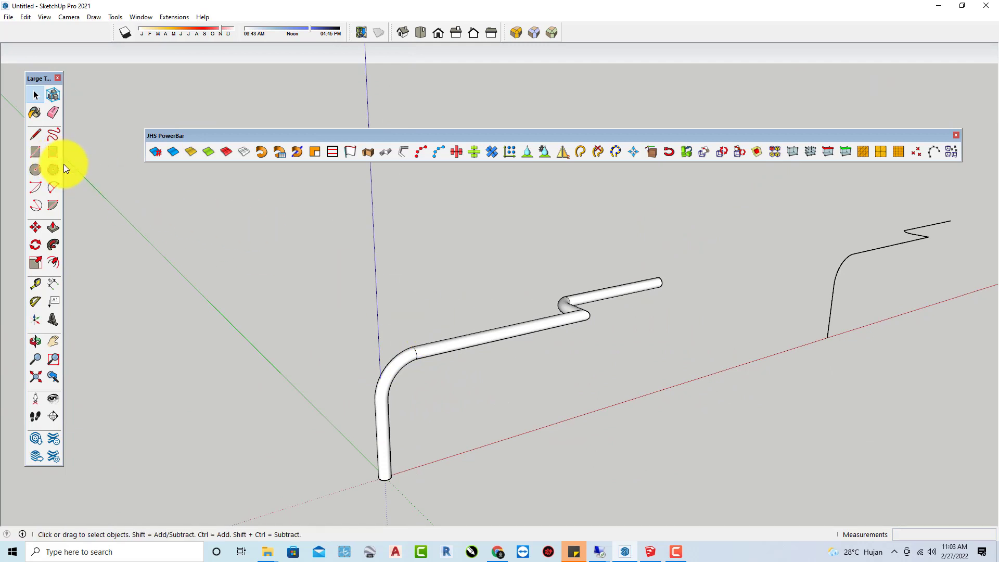
click(36, 151)
scroll(311, 339, down, 1)
scroll(312, 338, down, 2)
scroll(256, 345, up, 2)
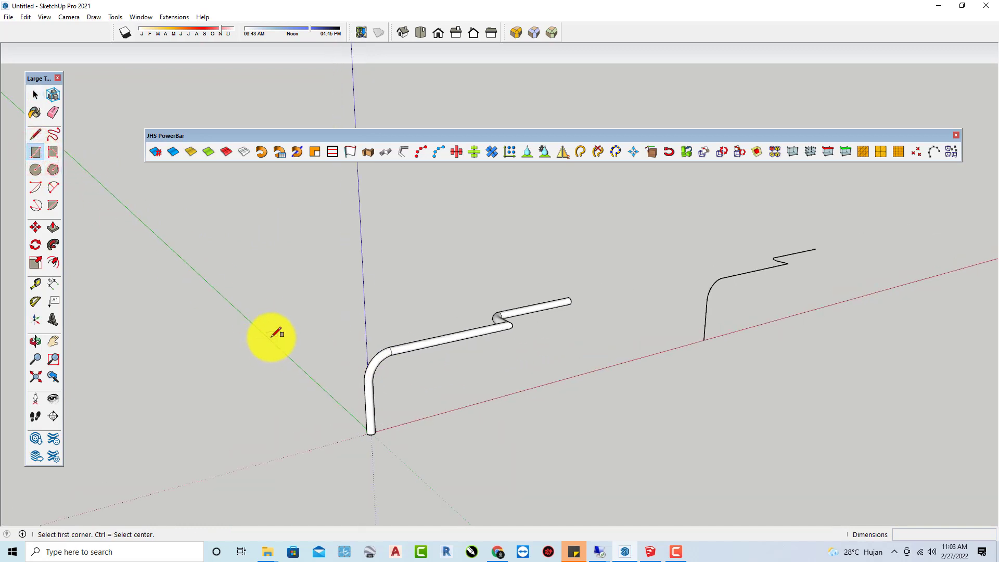
click(270, 339)
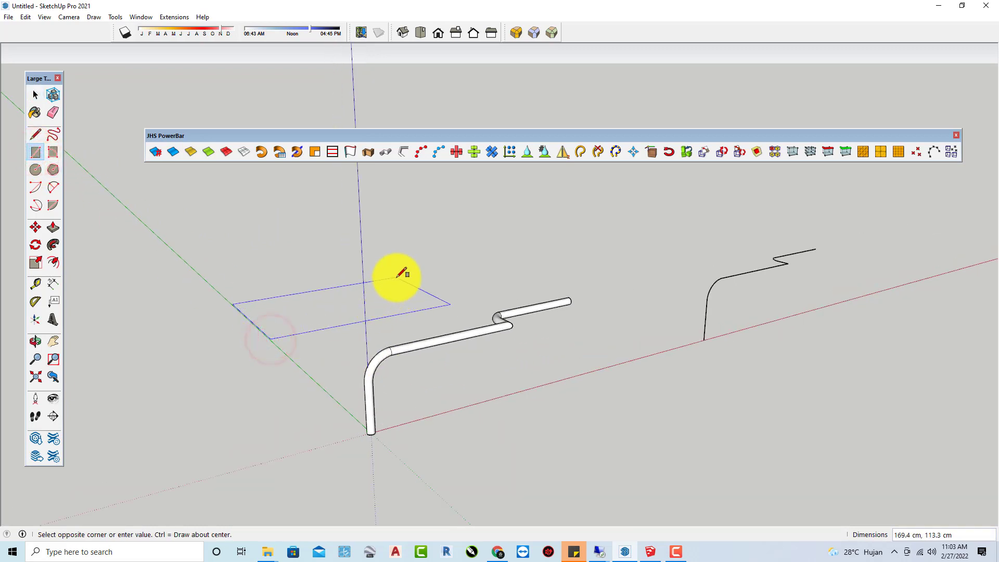
click(401, 274)
scroll(328, 306, up, 2)
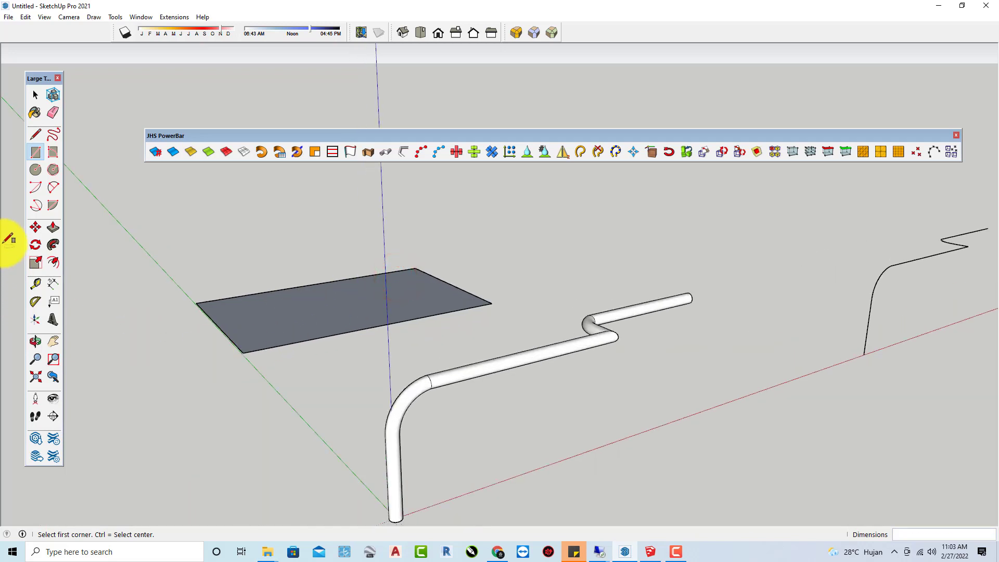
Push/Pull the ground rectangle upward into a box.
click(52, 229)
drag(263, 327, 275, 255)
middle_drag(274, 255, 444, 350)
scroll(411, 339, up, 3)
Draw an upright triangular roof profile from the midpoint of the box's short top edge up to an apex and down to the corner.
key(l)
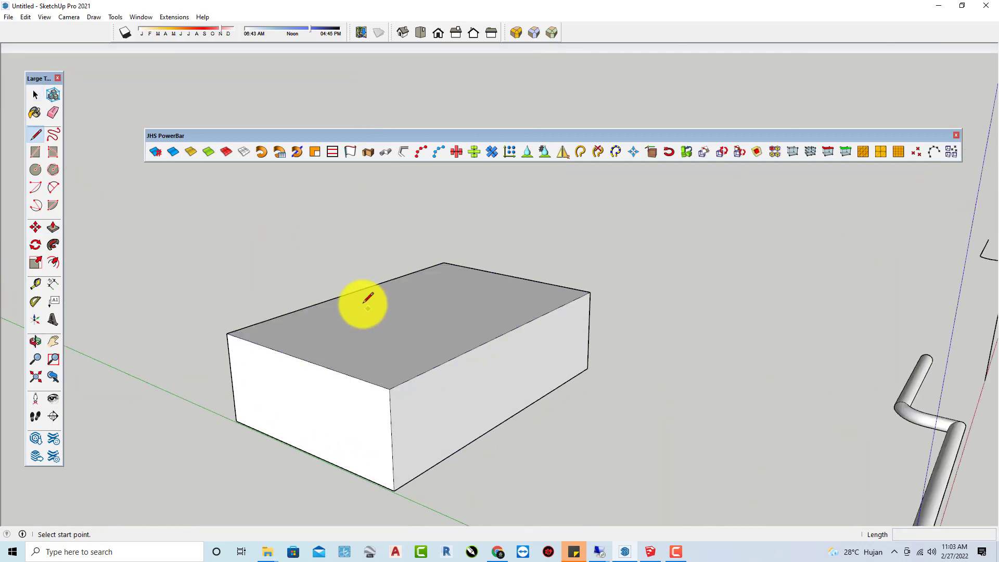
scroll(338, 326, up, 1)
click(292, 366)
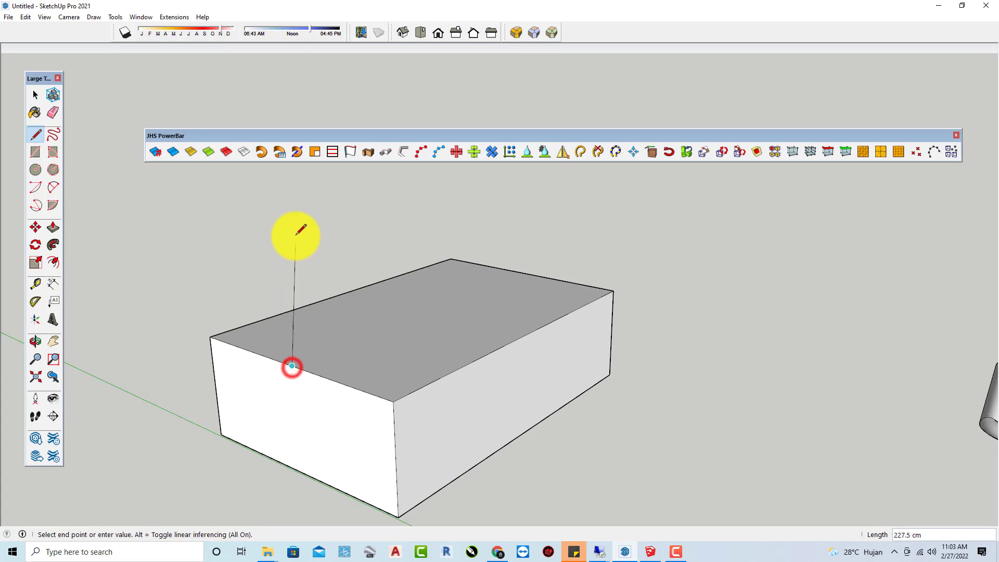
click(281, 228)
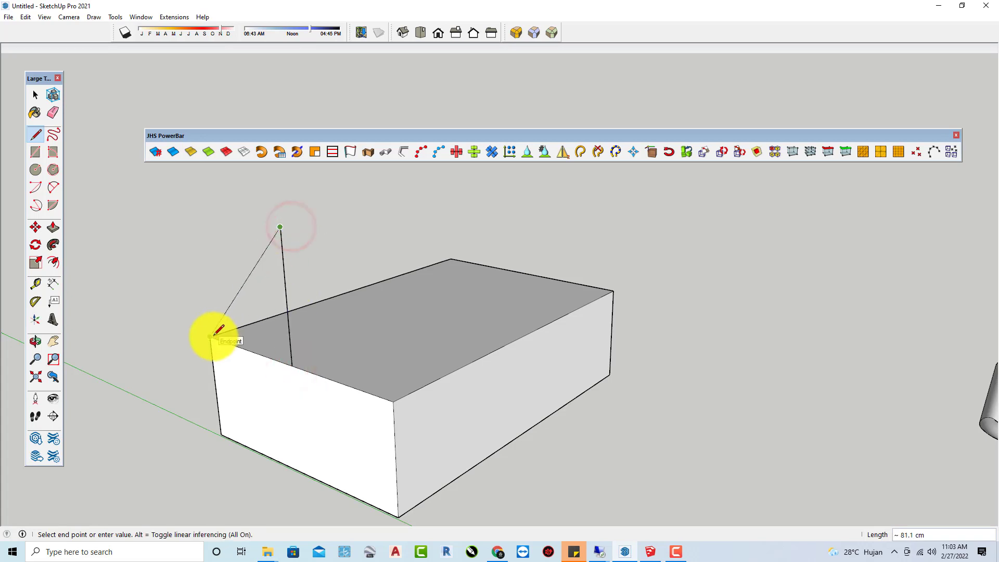
click(213, 335)
Sweep the triangular profile around the box's top face with Follow Me to form a hip roof.
middle_drag(213, 336, 328, 335)
key(space)
click(330, 338)
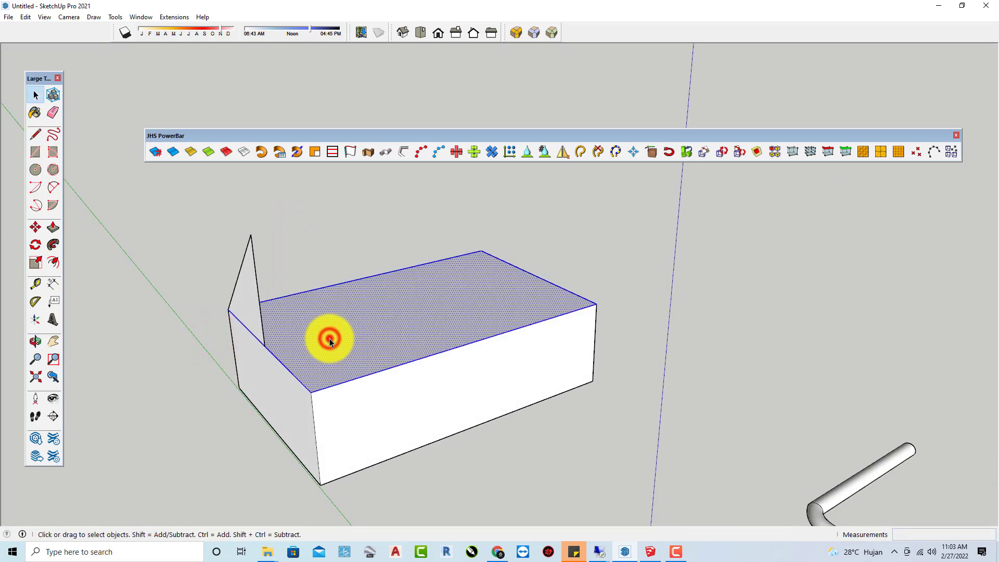
click(55, 247)
click(241, 286)
middle_drag(241, 286, 323, 279)
Create a solid pipe along one front hip edge of the roof with outside diameter 3 and inside diameter 0.
click(322, 277)
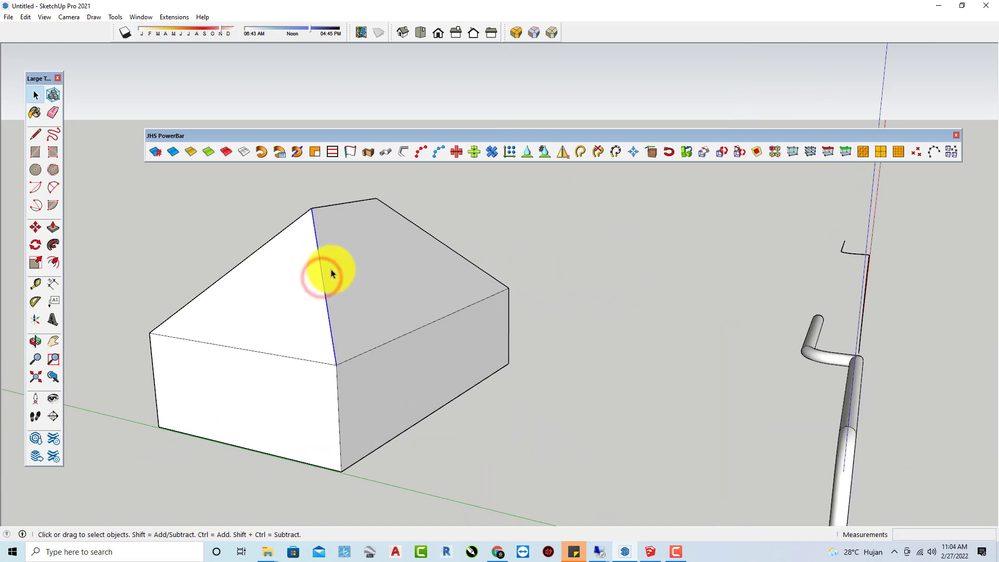
click(387, 151)
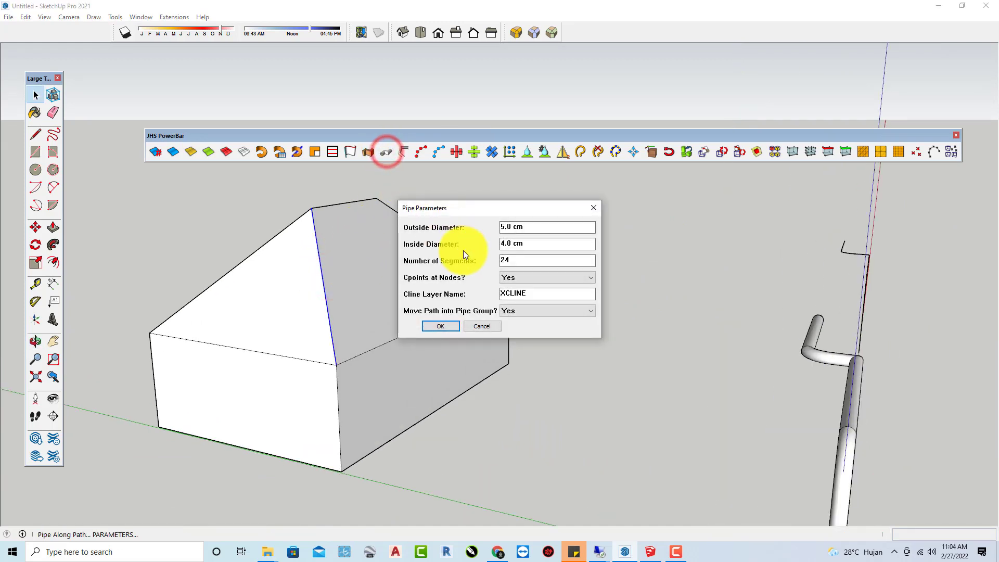
click(535, 227)
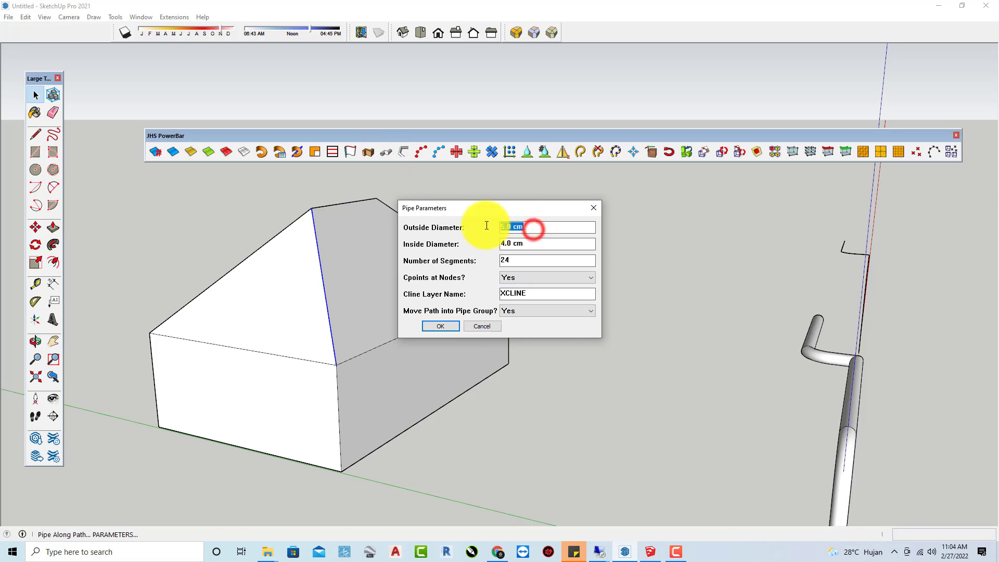
text(3)
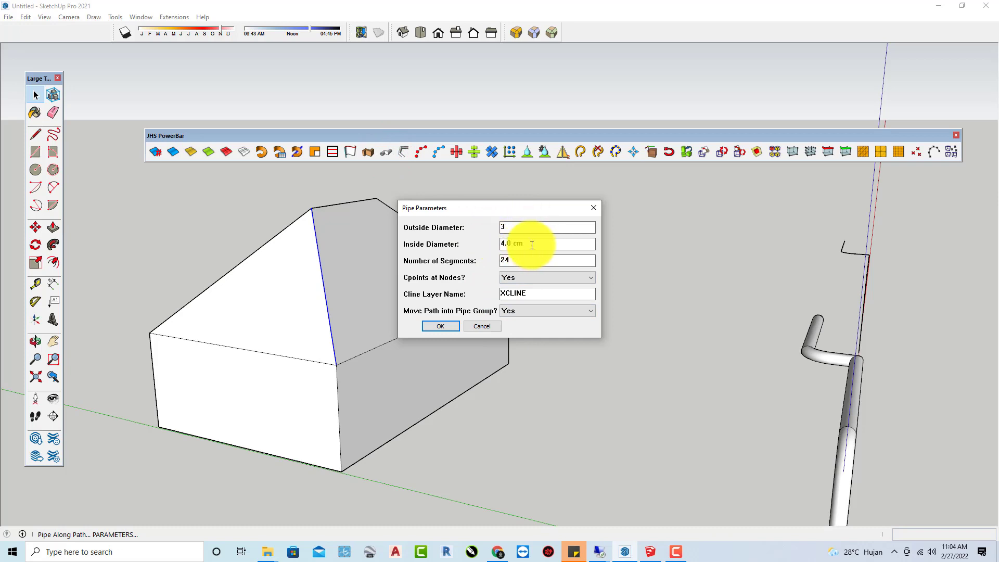
click(532, 244)
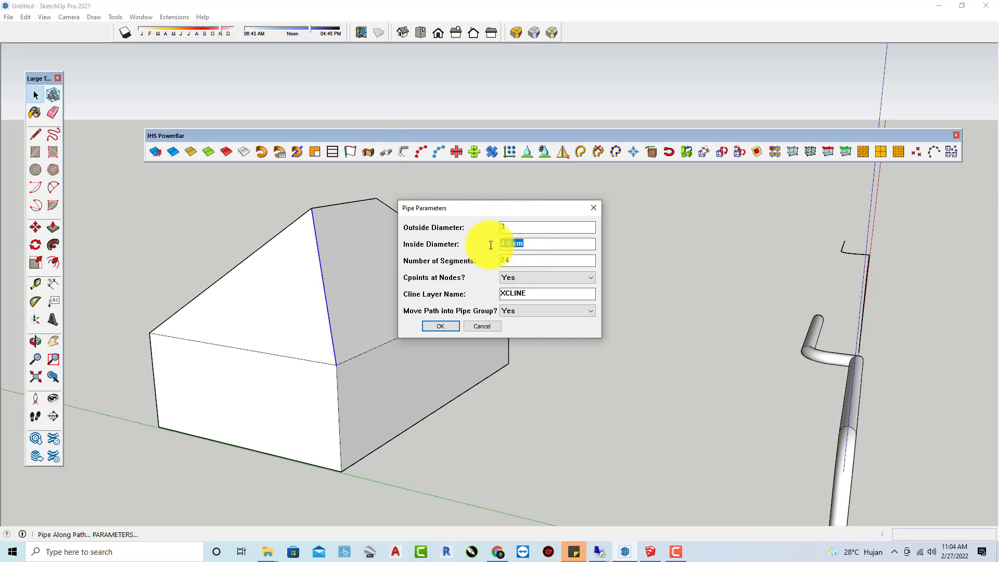
text(0)
click(453, 326)
Create a pipe along the other front hip edge with the same 3 cm outside and 0 cm inside diameters.
middle_drag(453, 326, 304, 211)
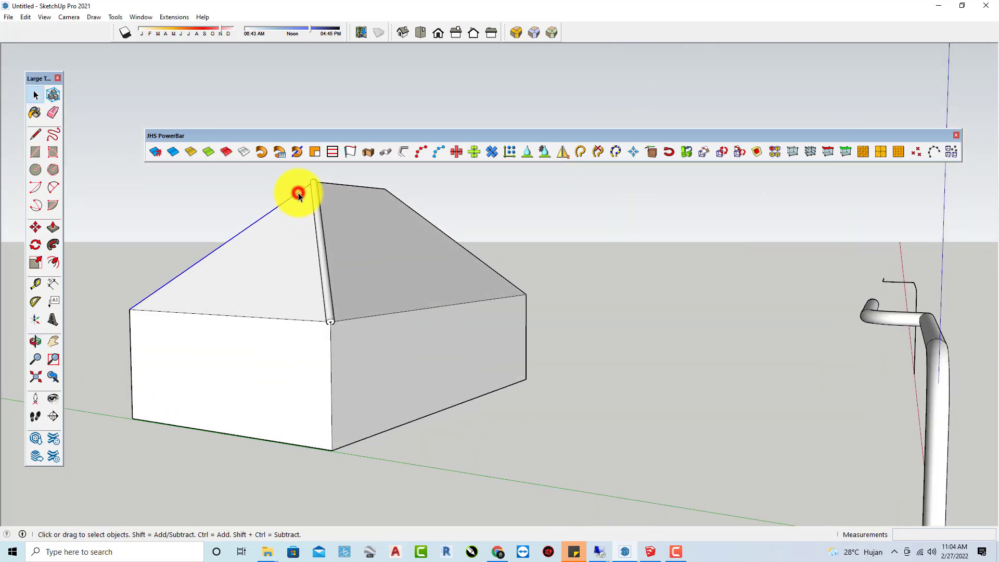
click(385, 152)
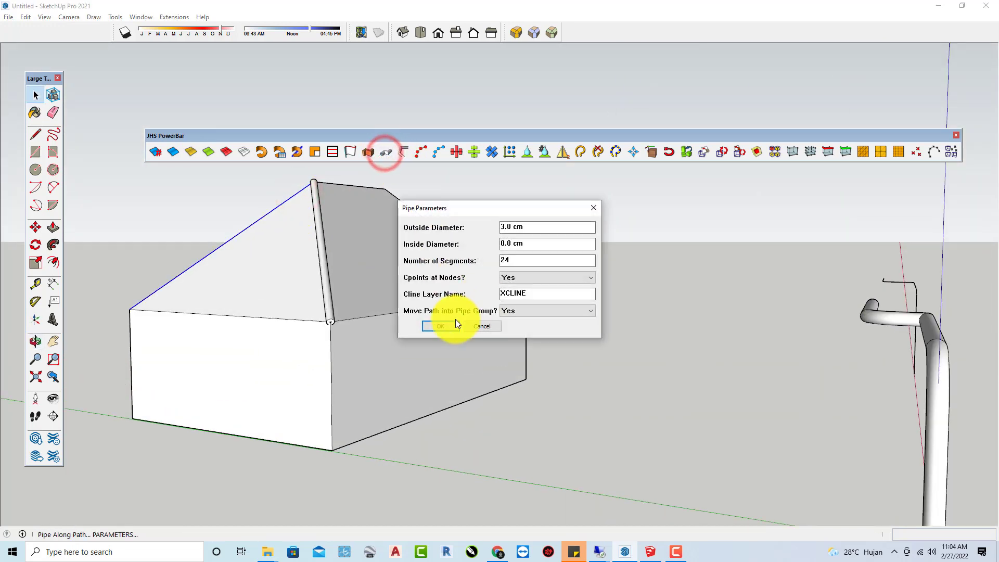
click(442, 326)
Try Pipe Along Path on the ridge and the two remaining hip edges selected together.
middle_drag(442, 326, 561, 258)
scroll(541, 245, up, 2)
click(522, 229)
middle_drag(522, 229, 463, 273)
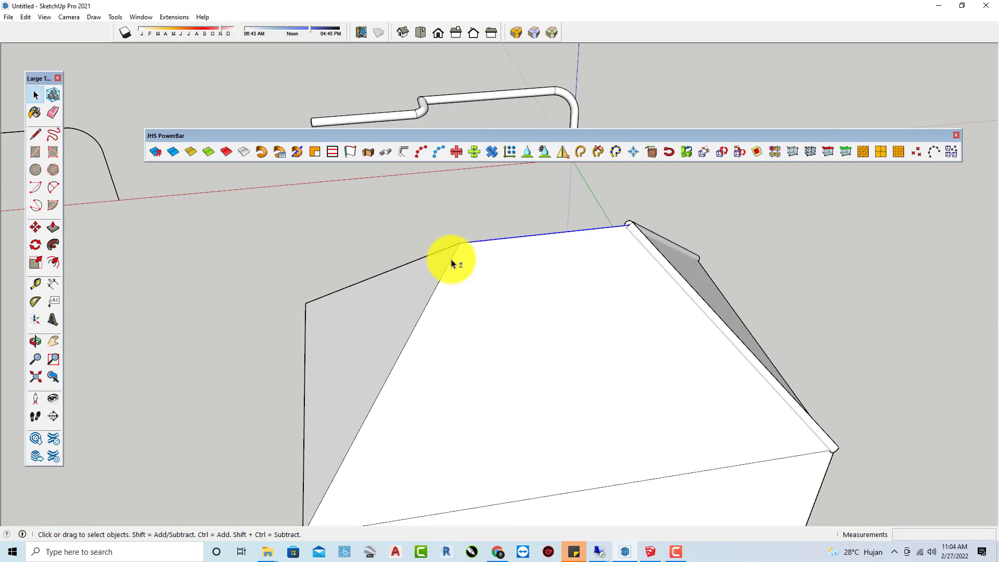
shift+click(450, 257)
shift+click(449, 246)
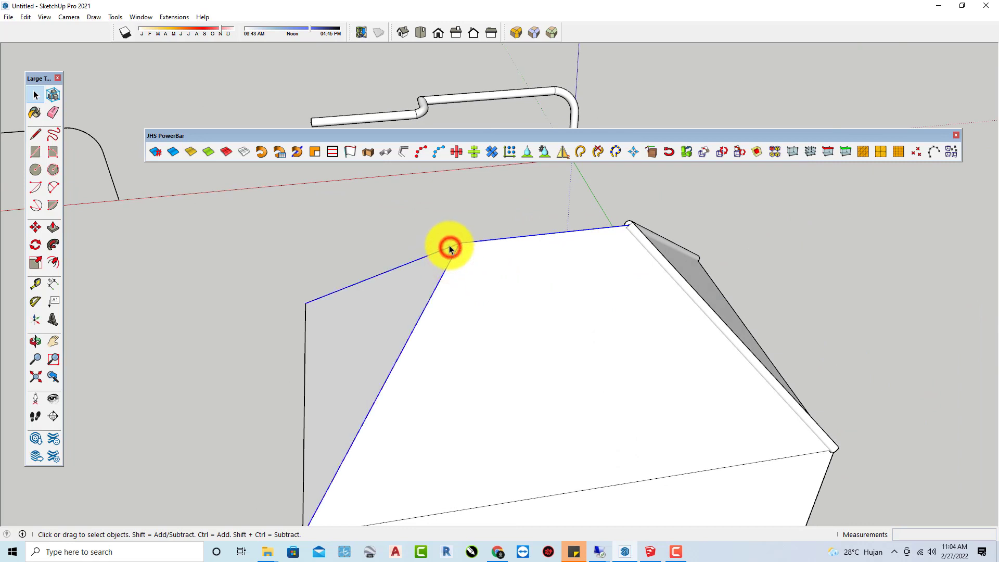
click(388, 153)
click(442, 325)
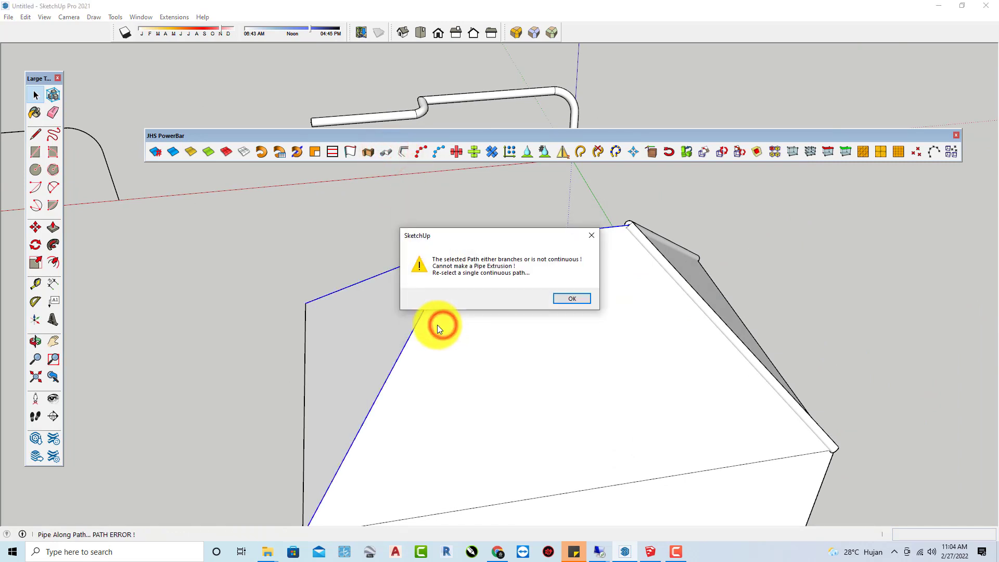
click(572, 299)
Create one continuous pipe along the ridge and one adjoining hip edge, with outside diameter 3 cm and inside diameter 0 cm.
click(434, 218)
scroll(468, 243, up, 1)
click(469, 243)
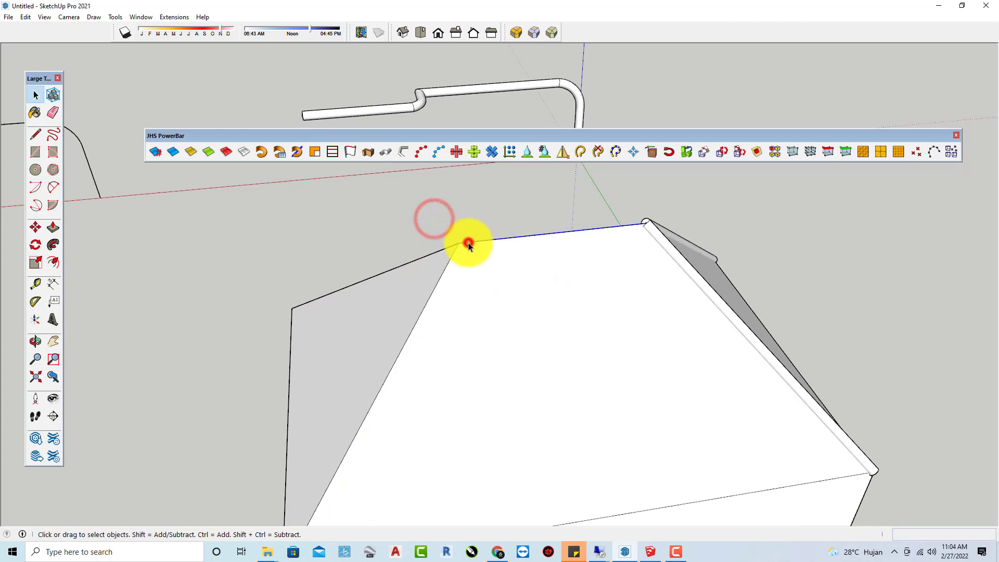
scroll(458, 244, up, 1)
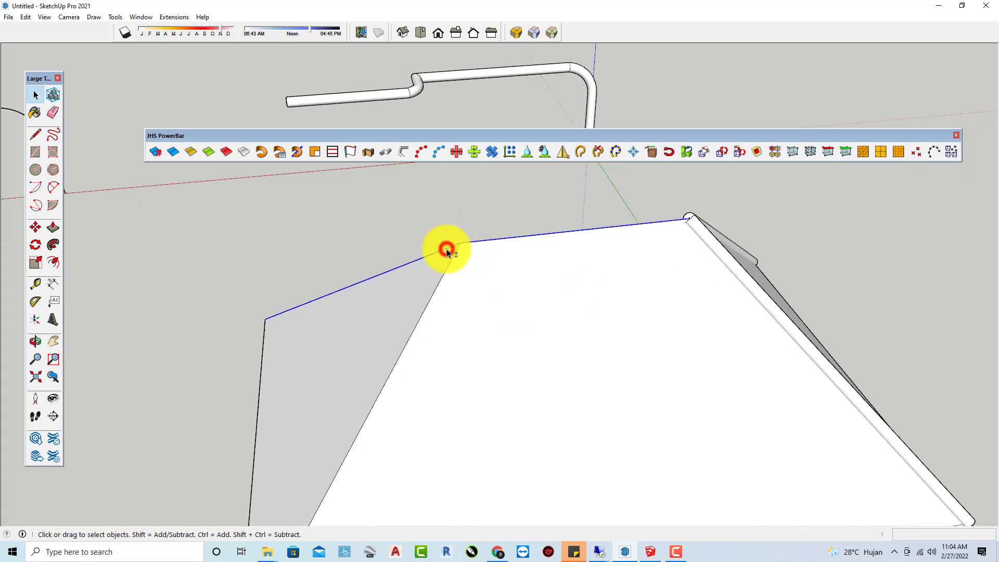
click(388, 153)
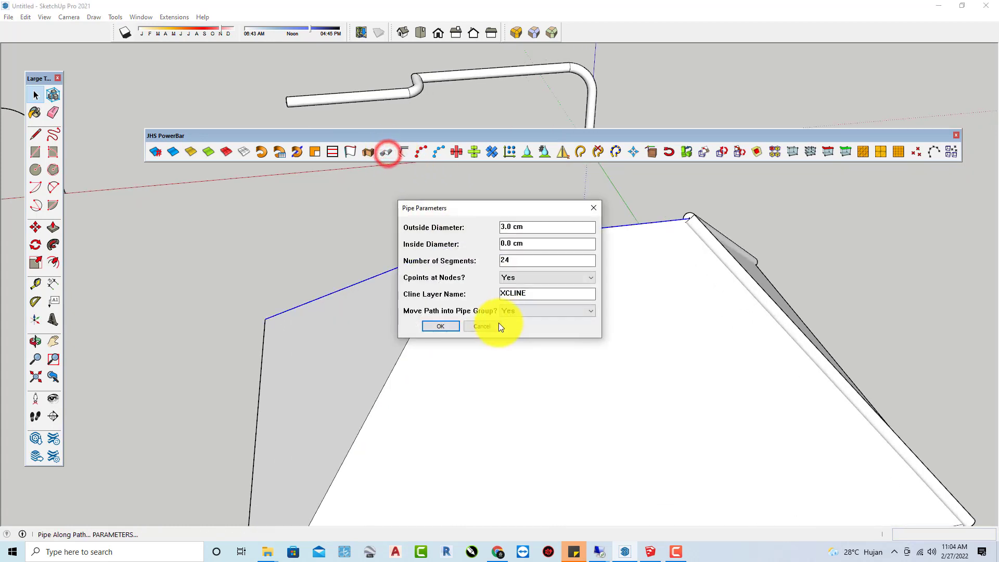
click(452, 325)
Create a pipe along the last bare hip edge of the roof with the same Pipe Along Path parameters.
middle_drag(449, 323, 742, 246)
click(629, 241)
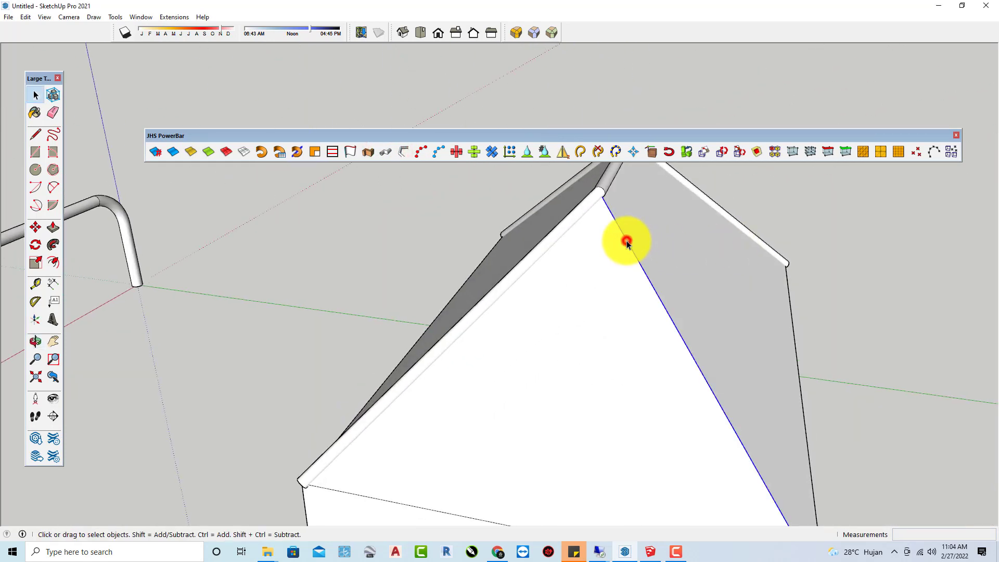
click(386, 153)
click(448, 324)
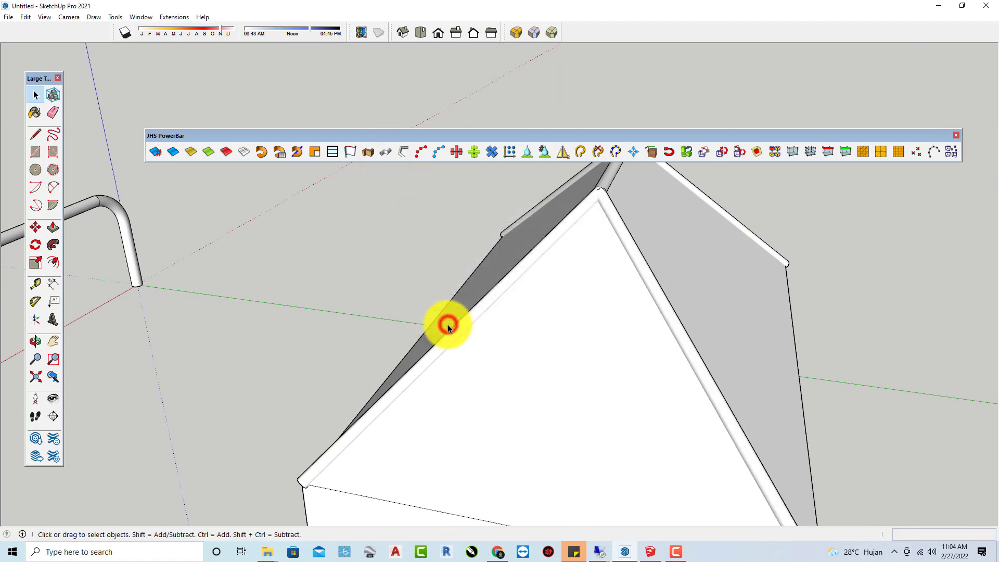
Examine the roof's ridge and hip pipes from several sides, together with the rounded pipe and its line path.
middle_drag(447, 324, 381, 274)
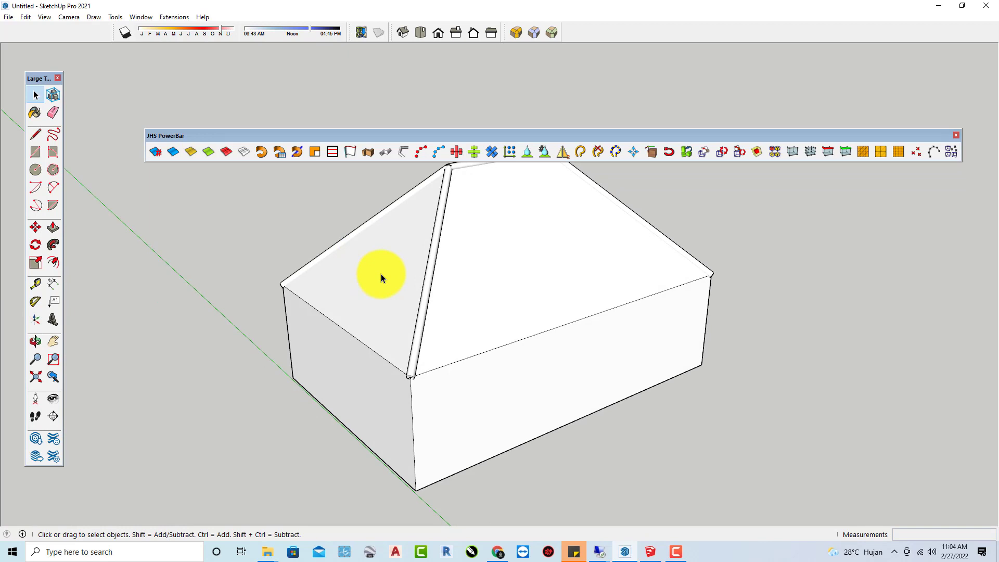
middle_drag(381, 274, 351, 194)
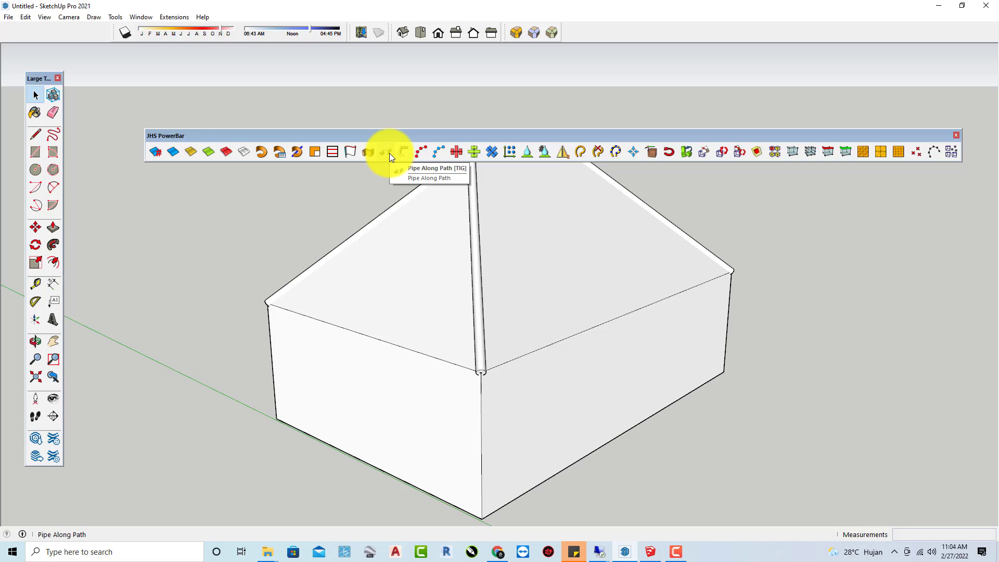
middle_drag(414, 240, 698, 373)
scroll(696, 370, down, 3)
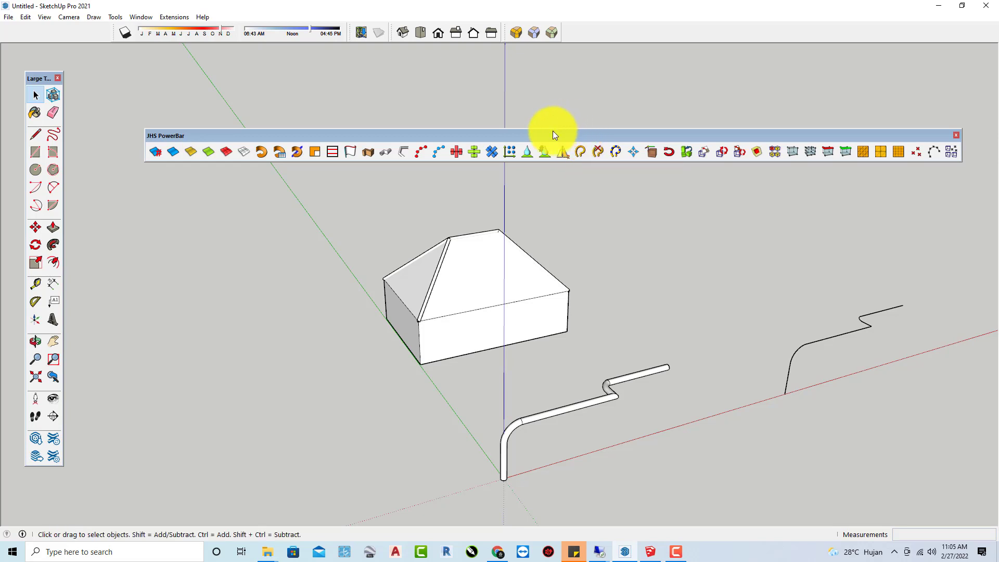
middle_drag(581, 216, 515, 265)
scroll(516, 264, up, 1)
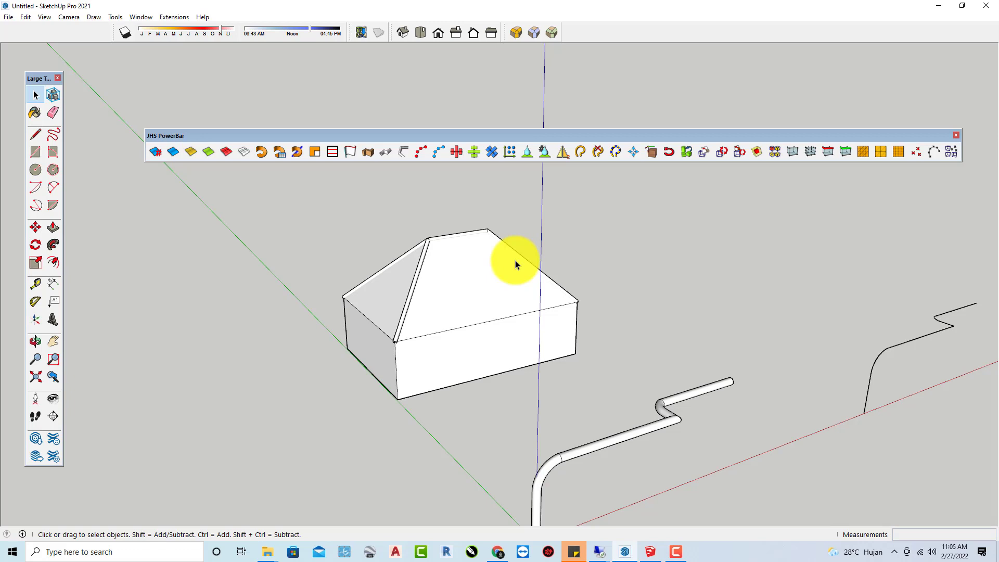
scroll(511, 263, down, 2)
scroll(495, 276, up, 3)
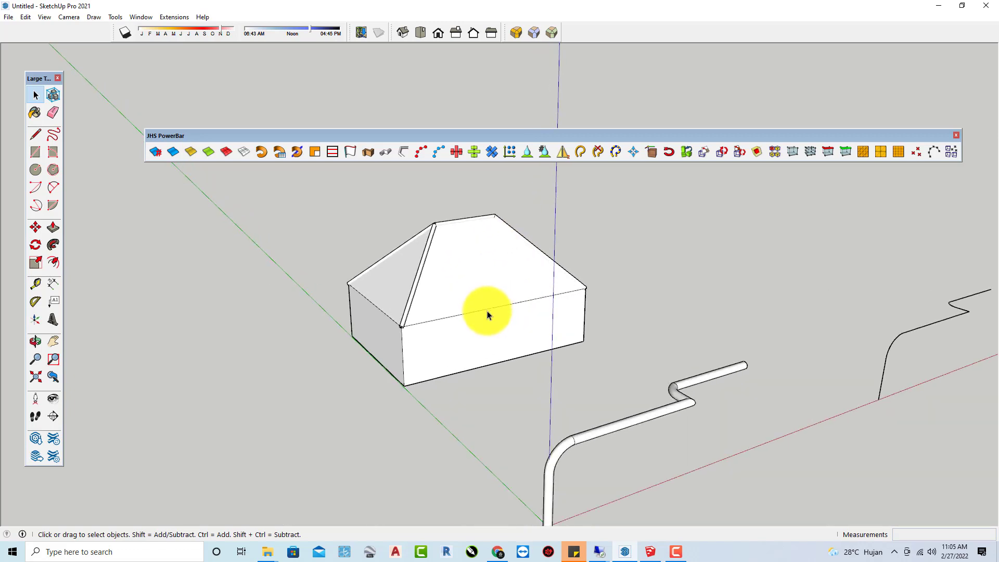